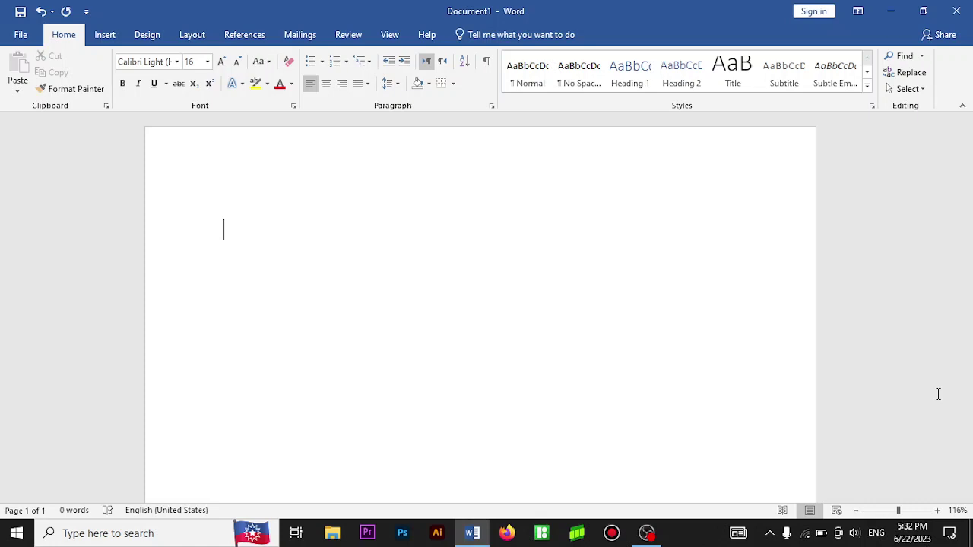
Open the New template gallery from File and scroll down toward the certificate templates.
{"action": "left_click", "coordinate": [22, 35]}
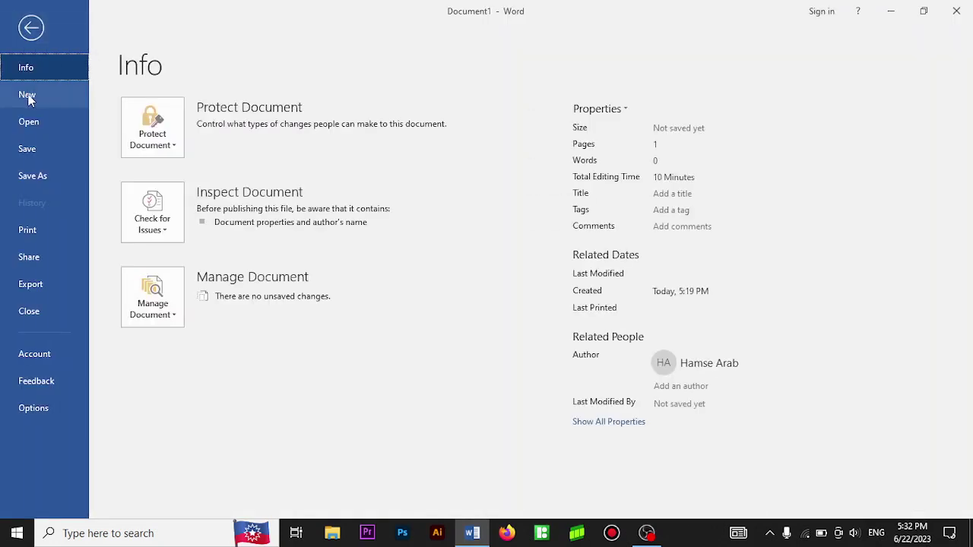
{"action": "left_click", "coordinate": [28, 98]}
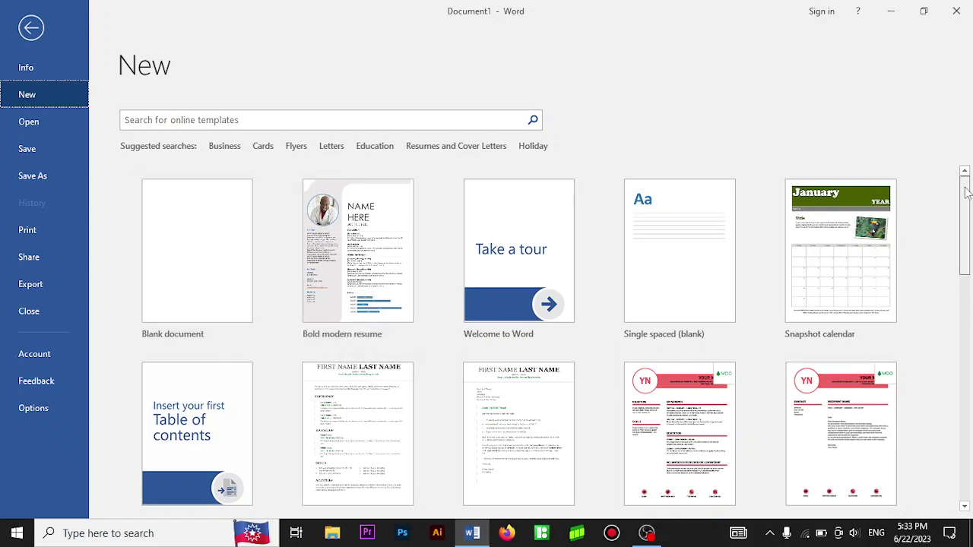
{"action": "scroll", "coordinate": [967, 193], "scroll_direction": "down", "scroll_amount": 1}
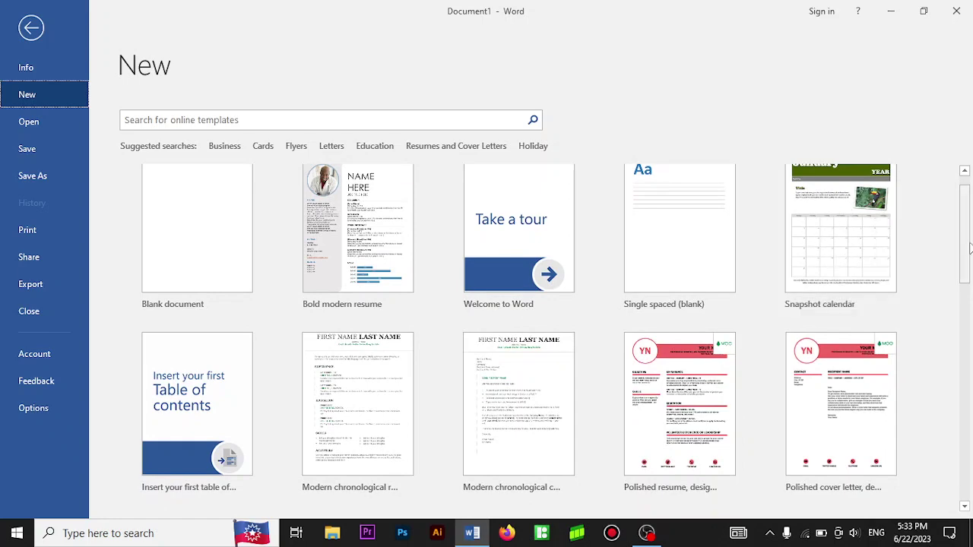
{"action": "left_click_drag", "start_coordinate": [969, 249], "coordinate": [966, 310]}
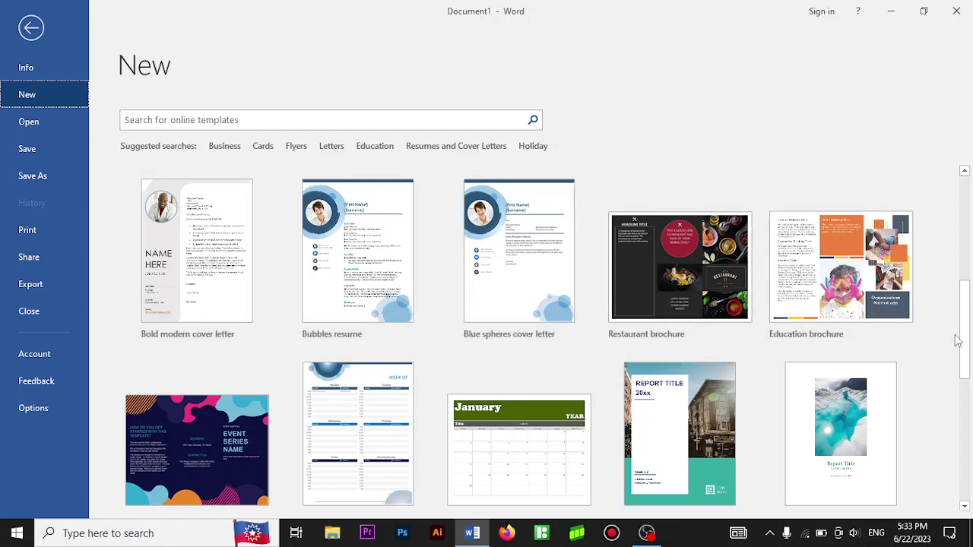
{"action": "left_click_drag", "start_coordinate": [968, 342], "coordinate": [968, 418]}
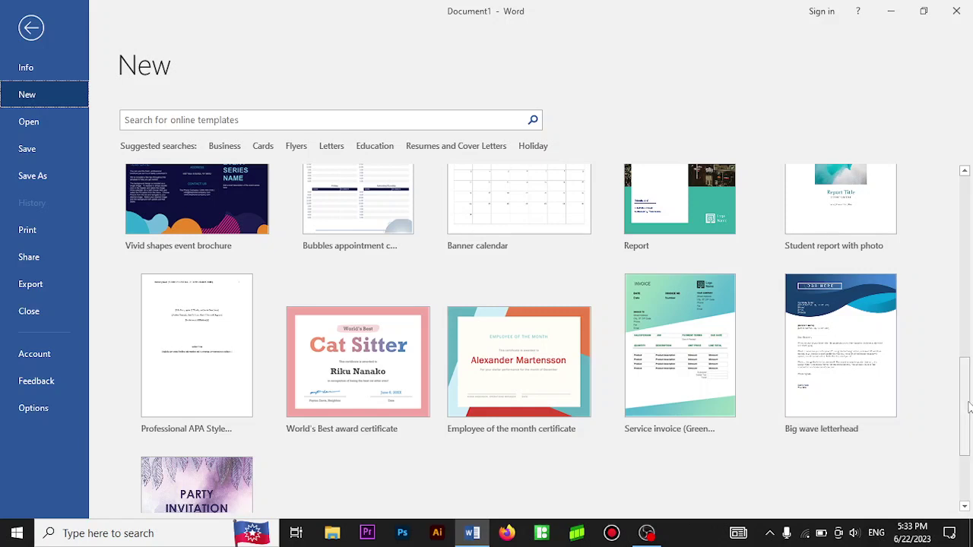
{"action": "mouse_move", "coordinate": [966, 406]}
{"action": "left_mouse_down"}
{"action": "mouse_move", "coordinate": [969, 462]}
{"action": "mouse_move", "coordinate": [970, 412]}
{"action": "left_mouse_up"}
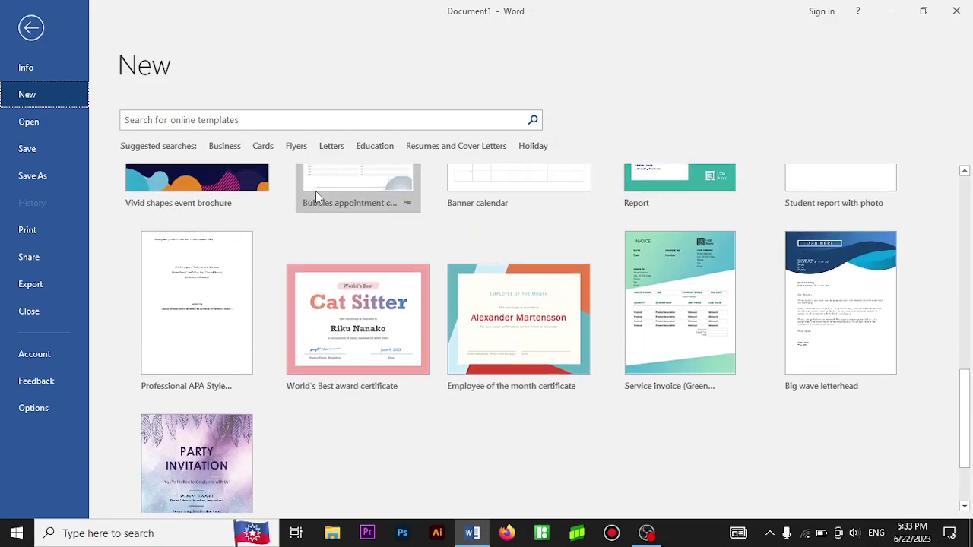
Search the online templates for 'certifacte', then return to all templates.
{"action": "left_click", "coordinate": [251, 116]}
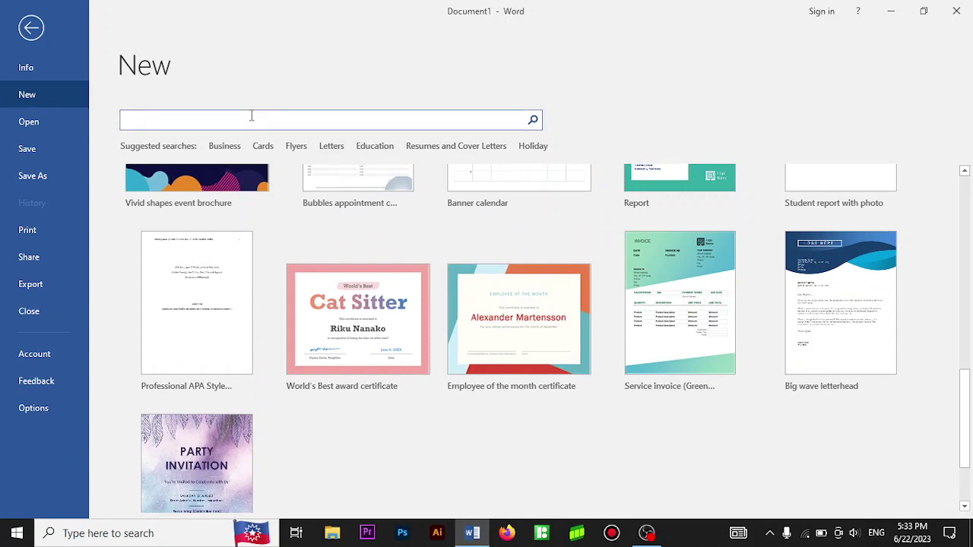
{"action": "type", "text": "ce"}
{"action": "type", "text": "rtif"}
{"action": "type", "text": "acte"}
{"action": "key", "text": "Return"}
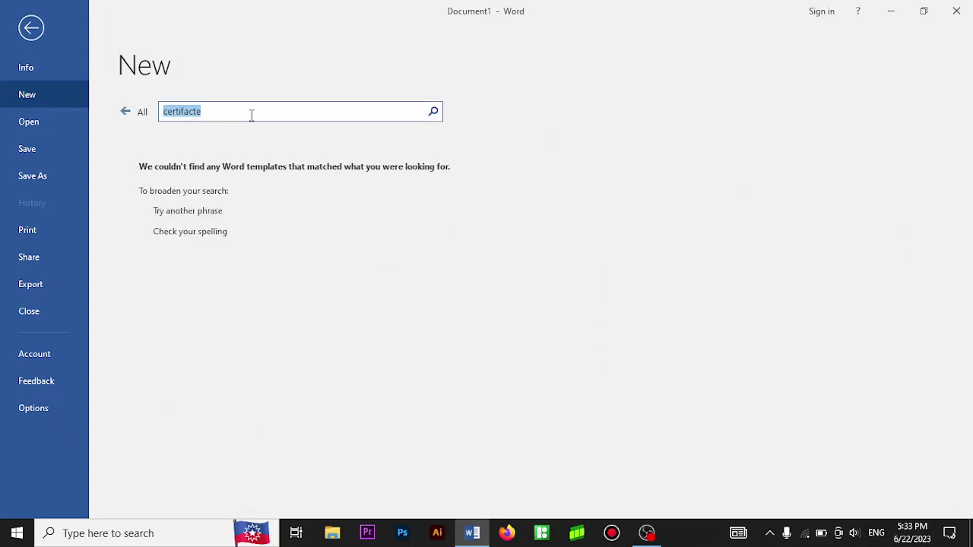
{"action": "left_click", "coordinate": [130, 112]}
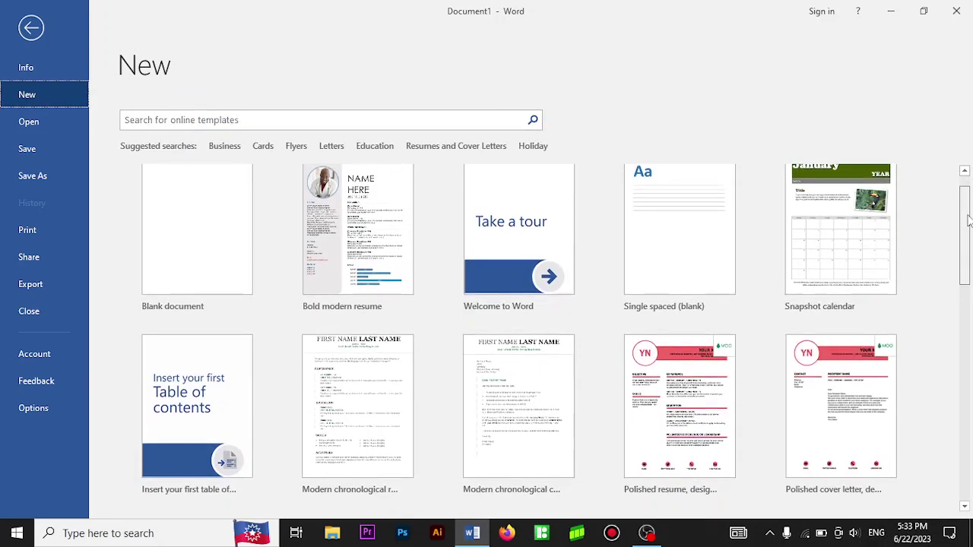
Scroll down and preview the World's Best award certificate template.
{"action": "left_click_drag", "start_coordinate": [969, 195], "coordinate": [970, 371]}
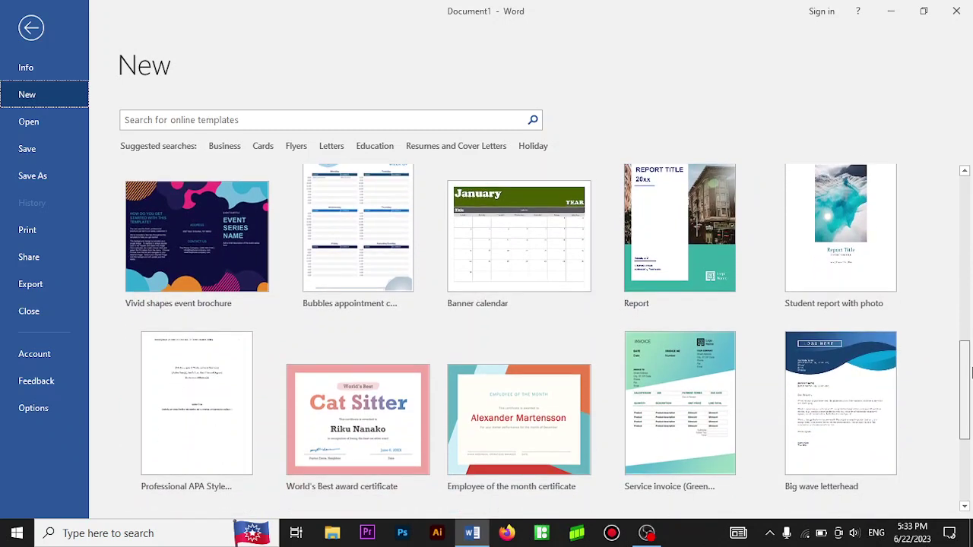
{"action": "left_click_drag", "start_coordinate": [969, 371], "coordinate": [970, 377]}
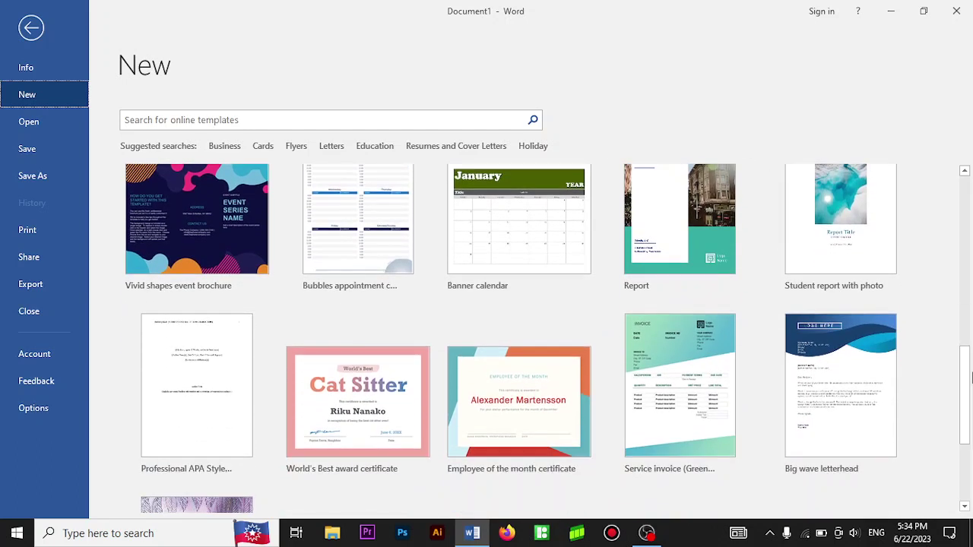
{"action": "left_click", "coordinate": [369, 411]}
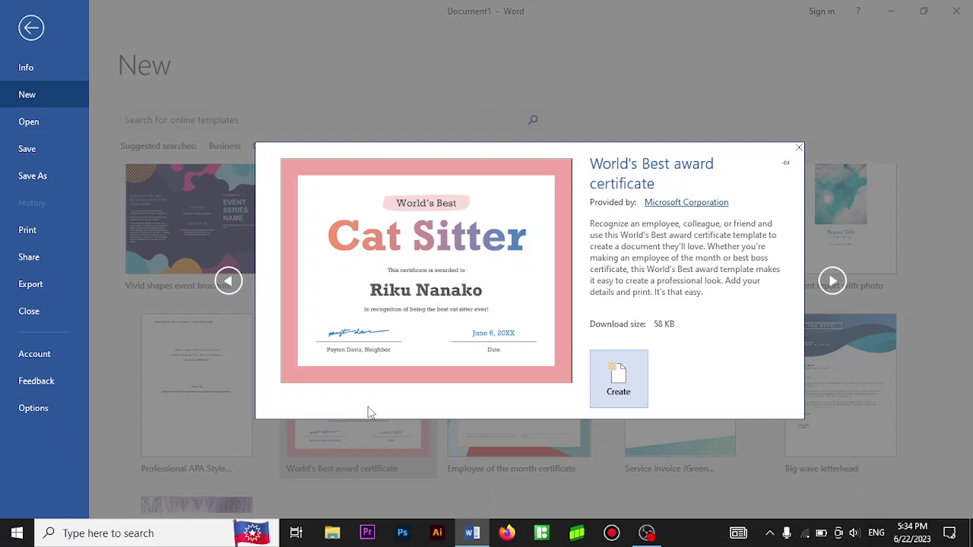
Create Document3 from the World's Best template and scroll through its placeholder text.
{"action": "left_click", "coordinate": [620, 389]}
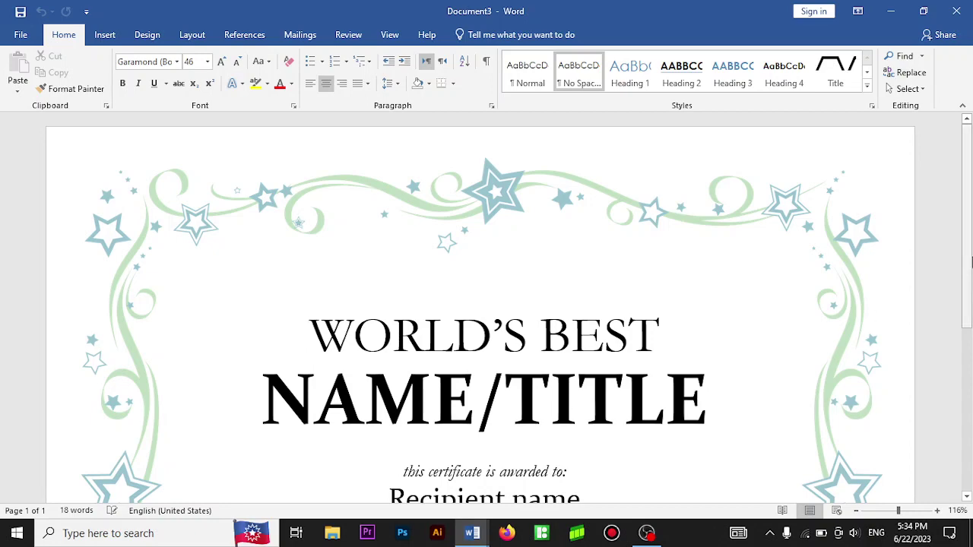
{"action": "scroll", "coordinate": [969, 261], "scroll_direction": "down", "scroll_amount": 3}
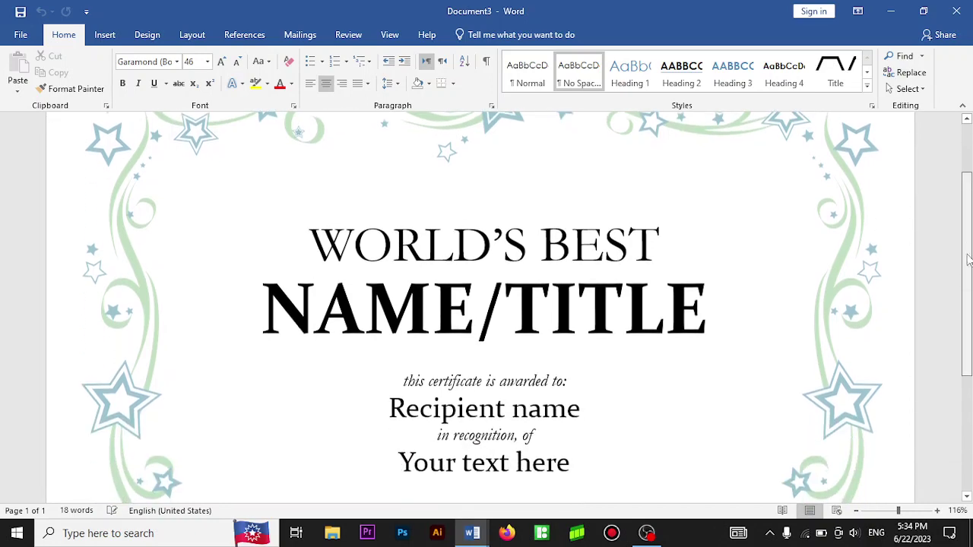
{"action": "scroll", "coordinate": [970, 262], "scroll_direction": "down", "scroll_amount": 4}
{"action": "scroll", "coordinate": [970, 261], "scroll_direction": "down", "scroll_amount": 3}
{"action": "left_click_drag", "start_coordinate": [970, 261], "coordinate": [967, 118]}
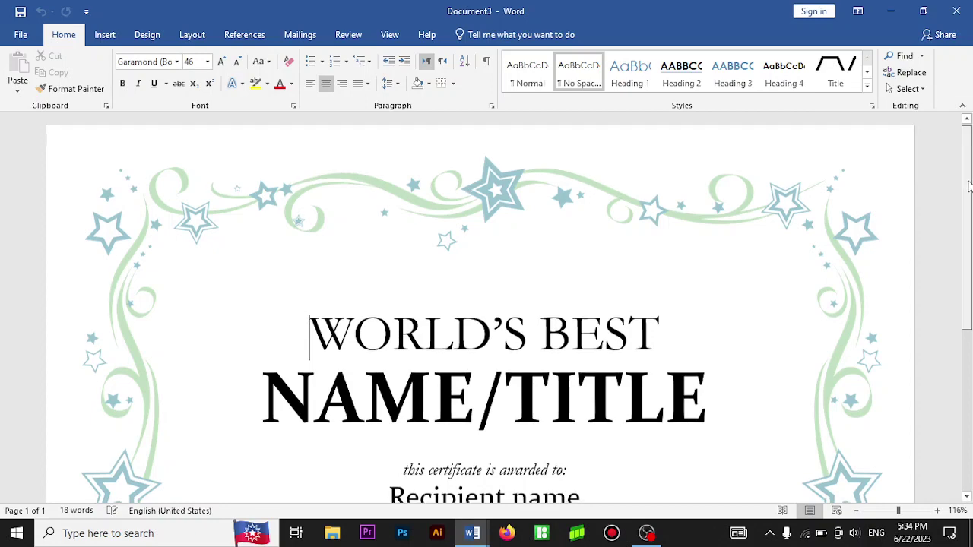
{"action": "scroll", "coordinate": [970, 231], "scroll_direction": "down", "scroll_amount": 3}
{"action": "scroll", "coordinate": [971, 232], "scroll_direction": "down", "scroll_amount": 4}
{"action": "scroll", "coordinate": [571, 188], "scroll_direction": "up", "scroll_amount": 4}
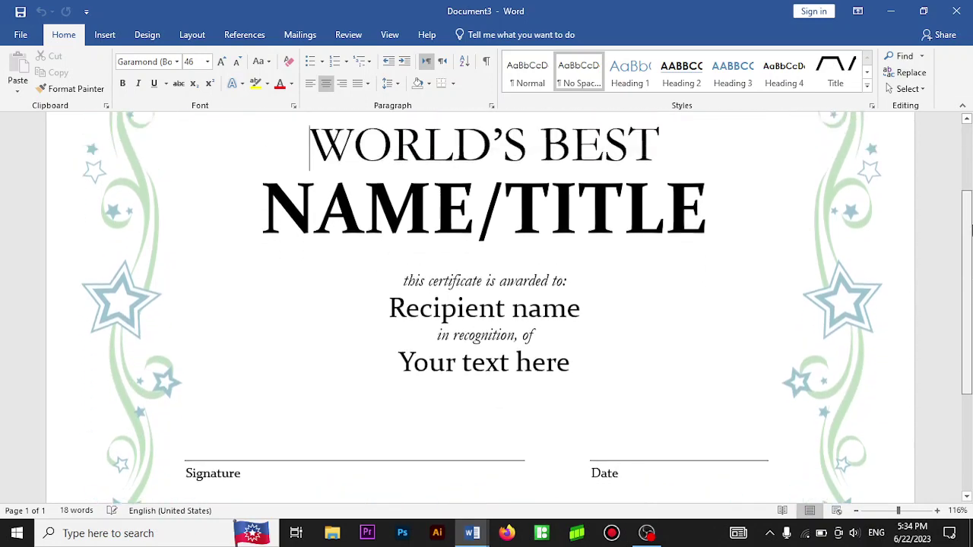
Replace the WORLD'S BEST heading with 'SHAHADO SHARAF' in Old English Text MT.
{"action": "left_click", "coordinate": [586, 232]}
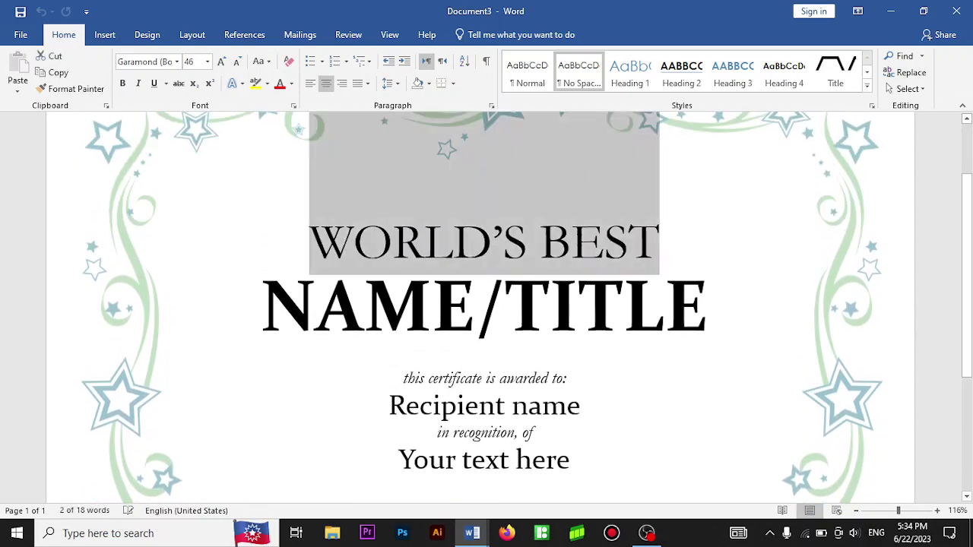
{"action": "type", "text": "S"}
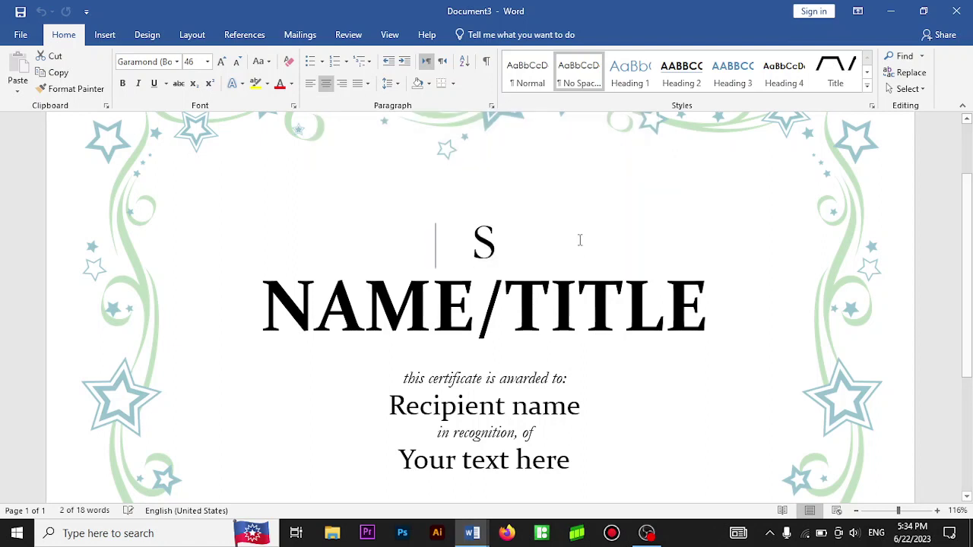
{"action": "type", "text": "HAH"}
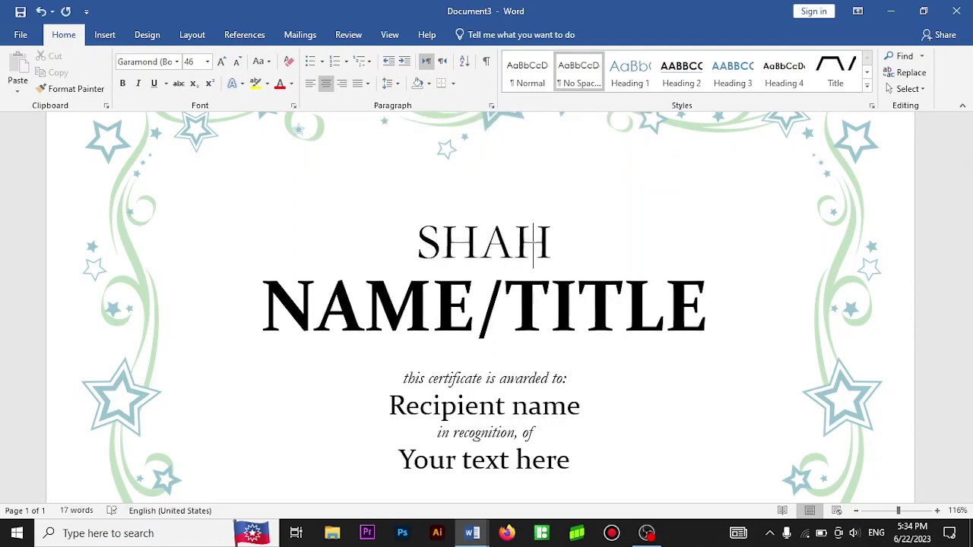
{"action": "type", "text": "ADO SH"}
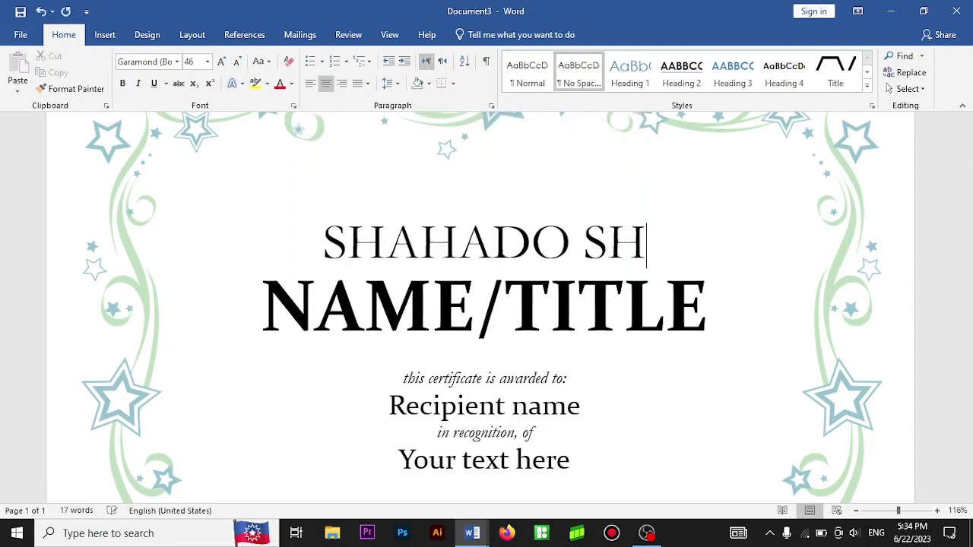
{"action": "type", "text": "ARAF"}
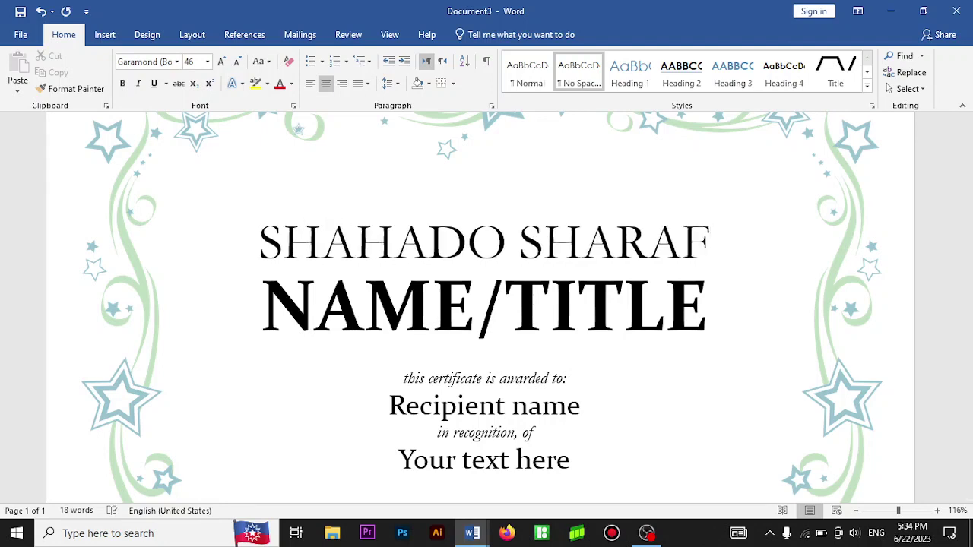
{"action": "left_click_drag", "start_coordinate": [707, 242], "coordinate": [295, 245]}
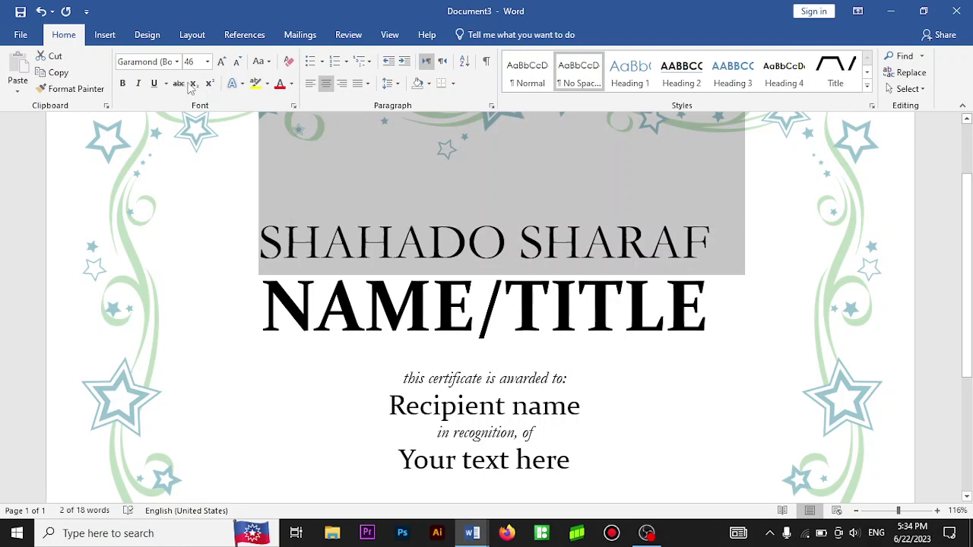
{"action": "left_click", "coordinate": [149, 61]}
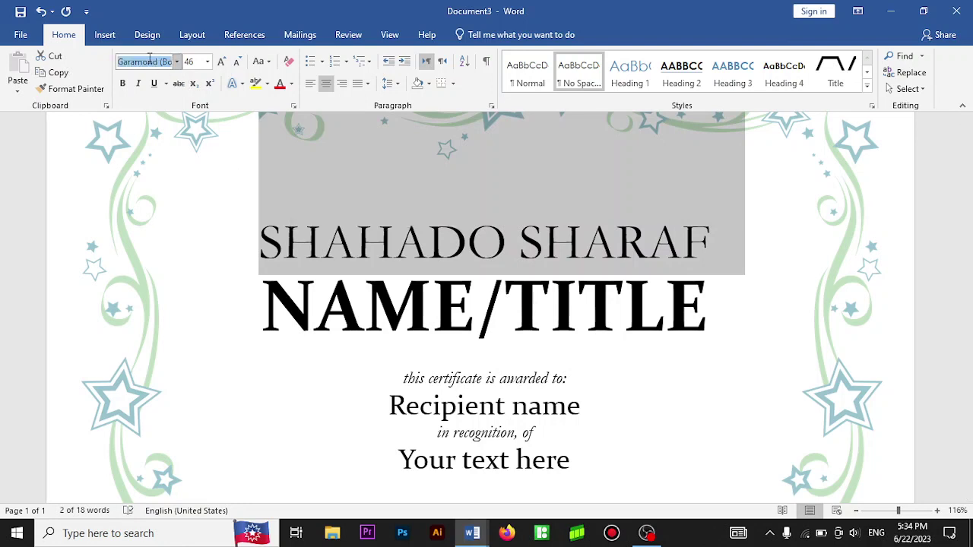
{"action": "type", "text": "Ol"}
{"action": "type", "text": "d English Te"}
{"action": "left_click", "coordinate": [149, 62]}
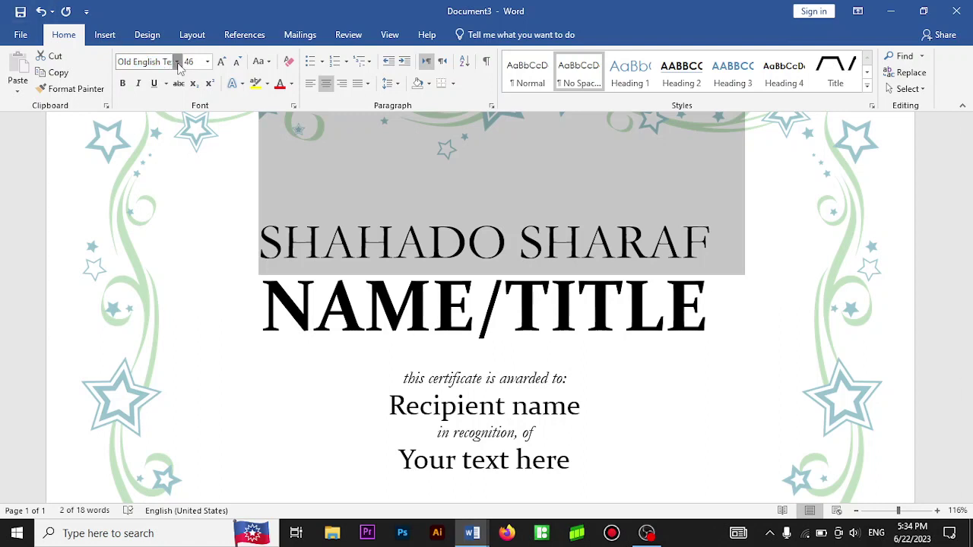
{"action": "left_click", "coordinate": [177, 62]}
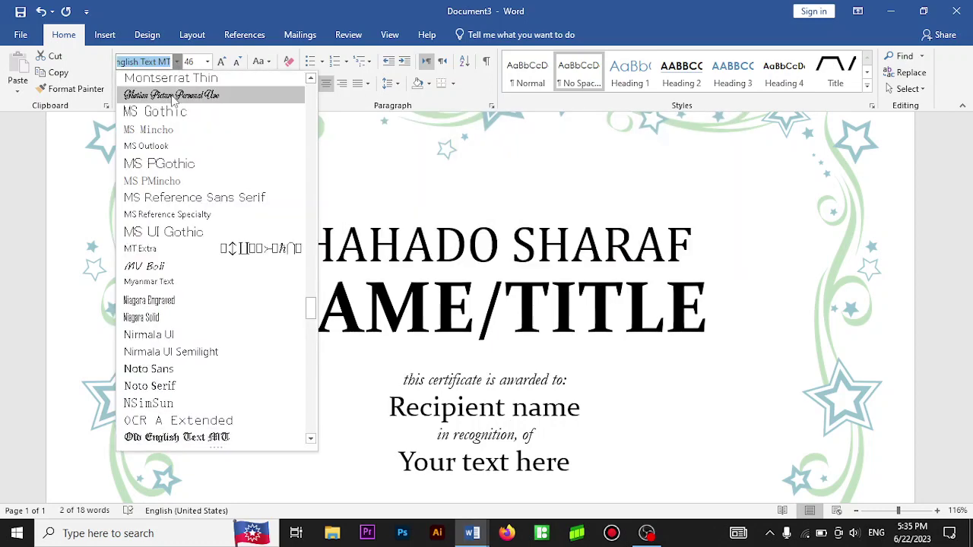
{"action": "left_click", "coordinate": [185, 438]}
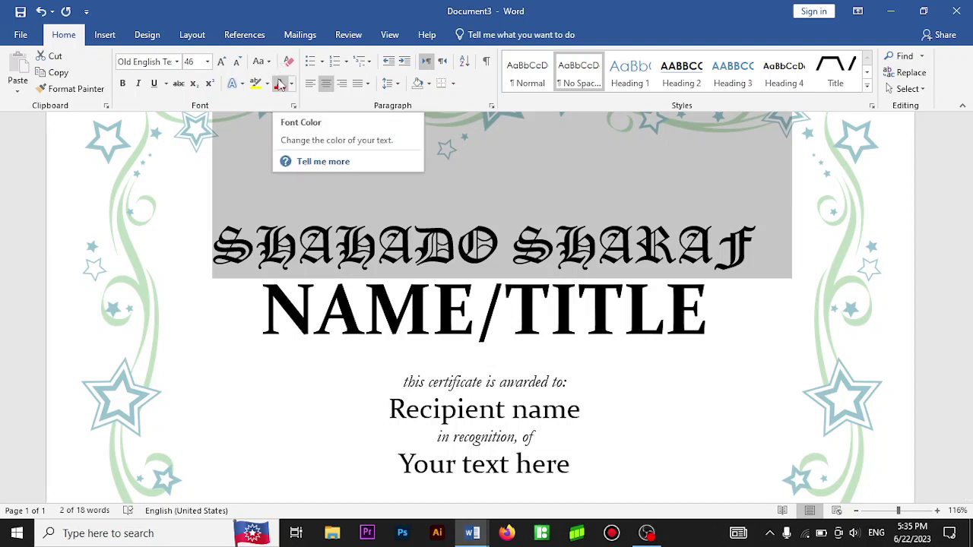
{"action": "left_click", "coordinate": [293, 84]}
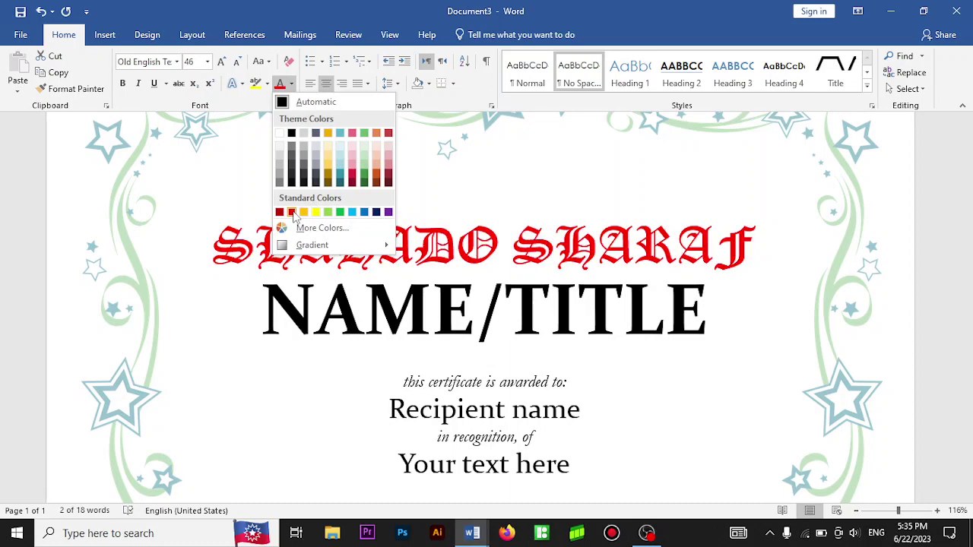
{"action": "left_click", "coordinate": [366, 212]}
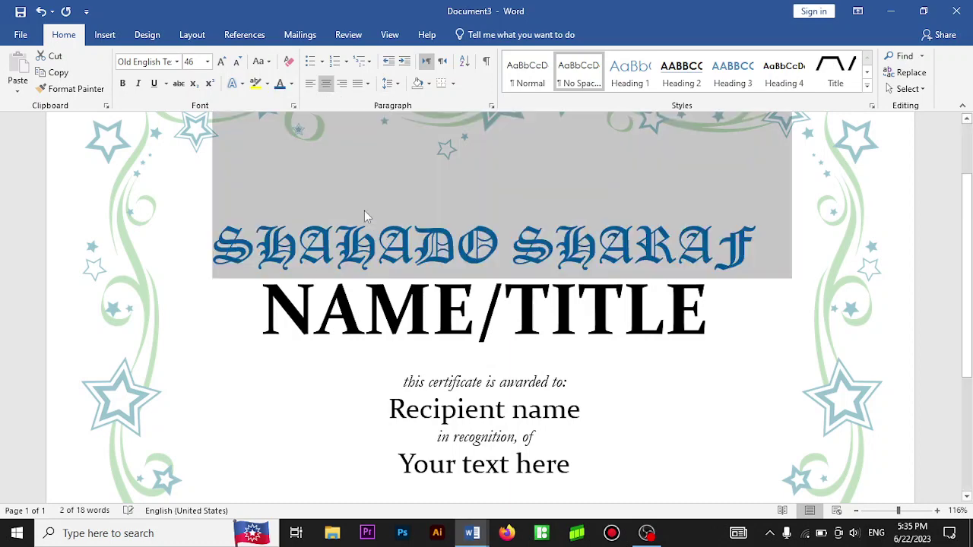
{"action": "left_click", "coordinate": [315, 247]}
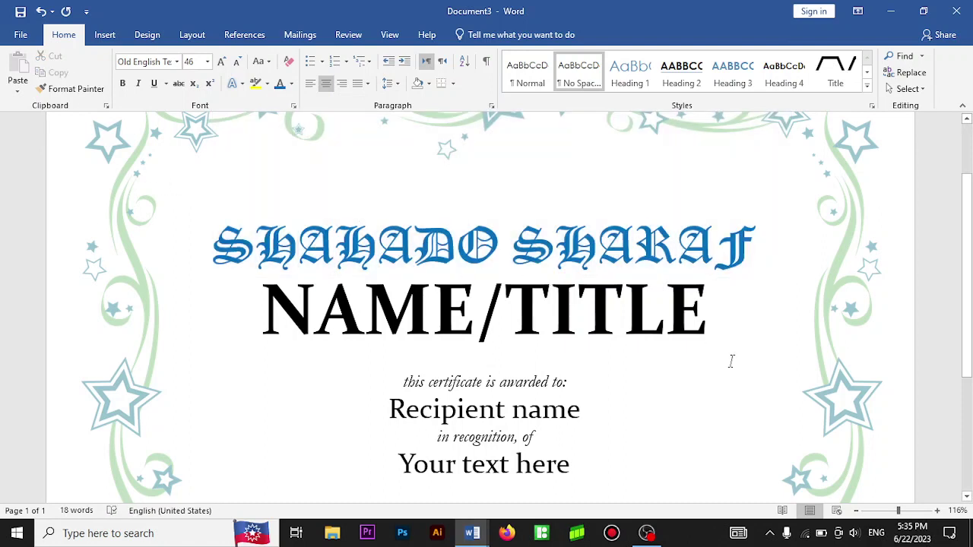
Replace the NAME/TITLE placeholder with the recipient's full name.
{"action": "triple_click", "coordinate": [483, 310]}
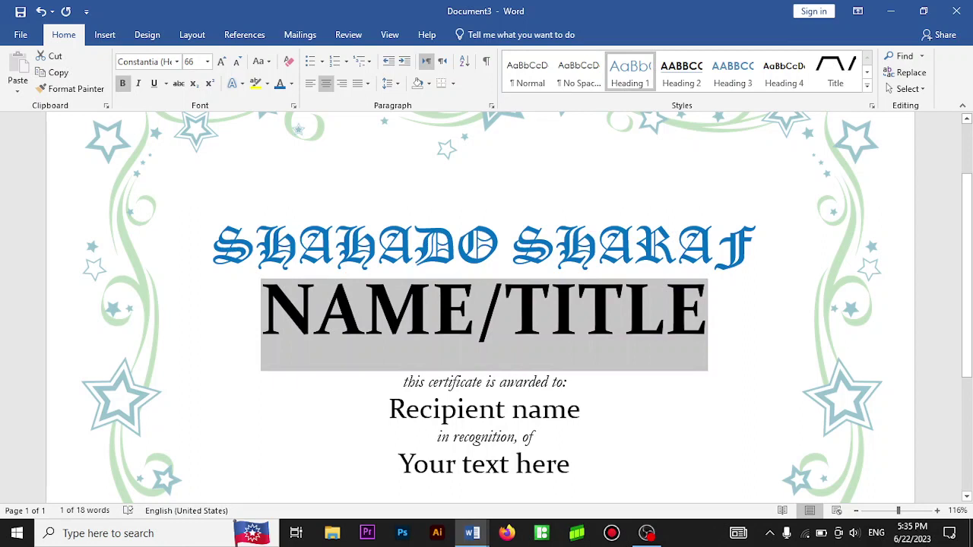
{"action": "key", "text": "BackSpace"}
{"action": "type", "text": "HASSAN A"}
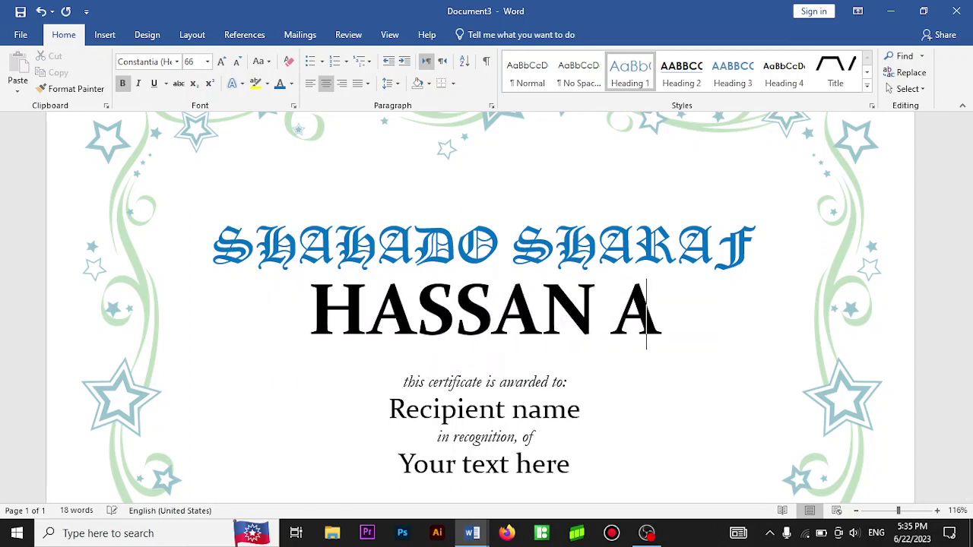
{"action": "type", "text": "LI OMER"}
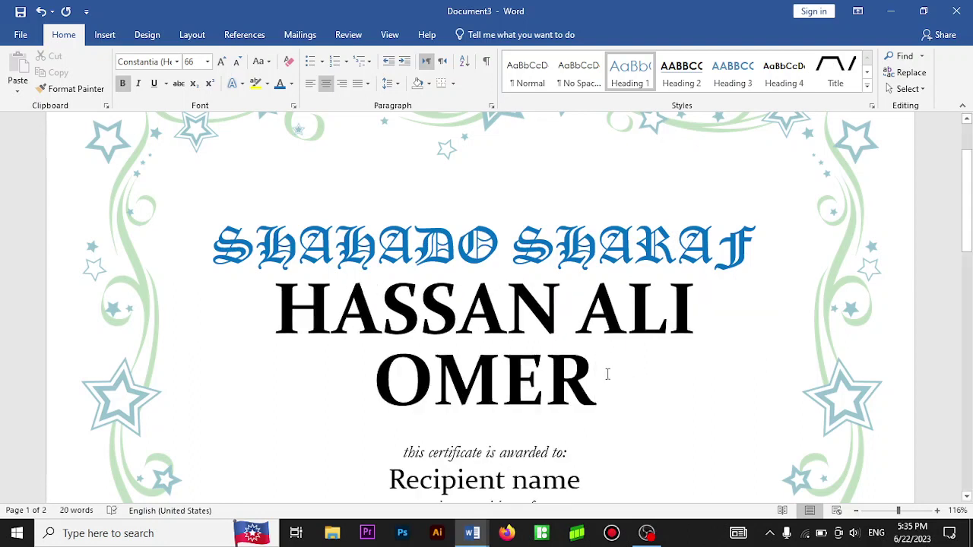
Shrink the recipient name to 48 pt so it fits one line, and colour it red.
{"action": "left_click_drag", "start_coordinate": [603, 373], "coordinate": [331, 311]}
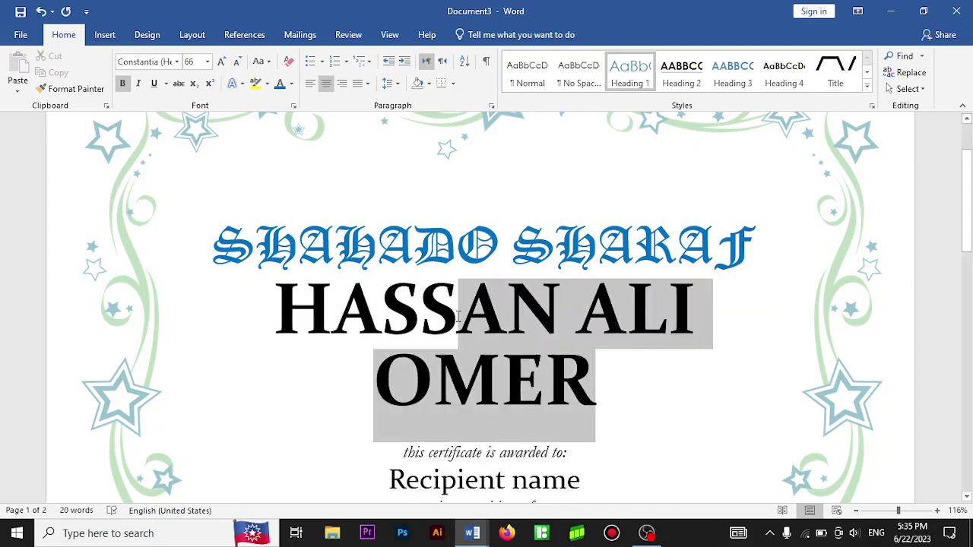
{"action": "left_click", "coordinate": [237, 64]}
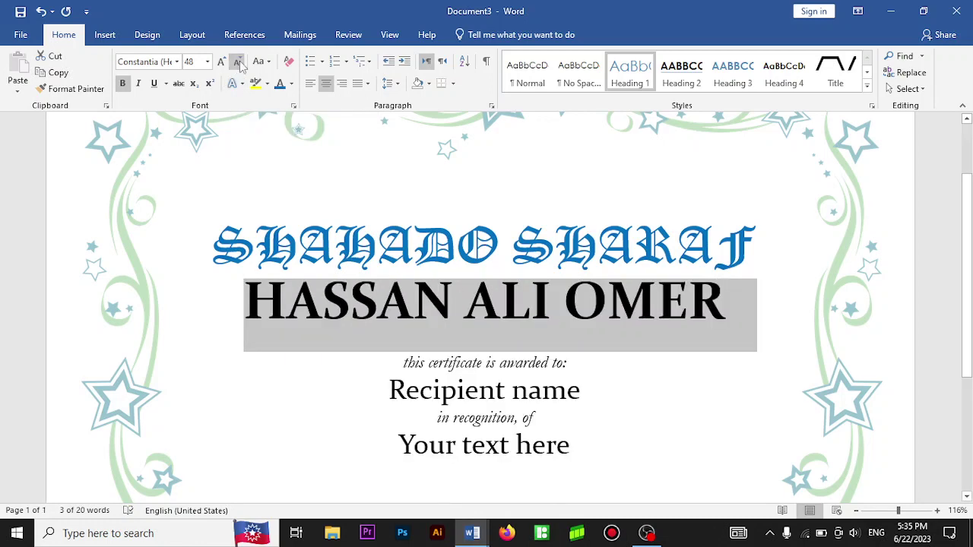
{"action": "left_click", "coordinate": [291, 84]}
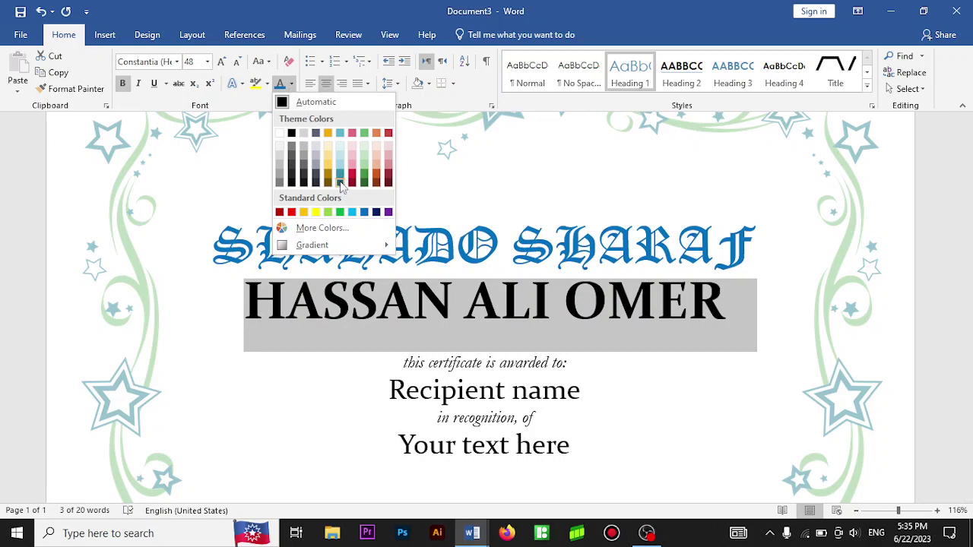
{"action": "left_click", "coordinate": [292, 212]}
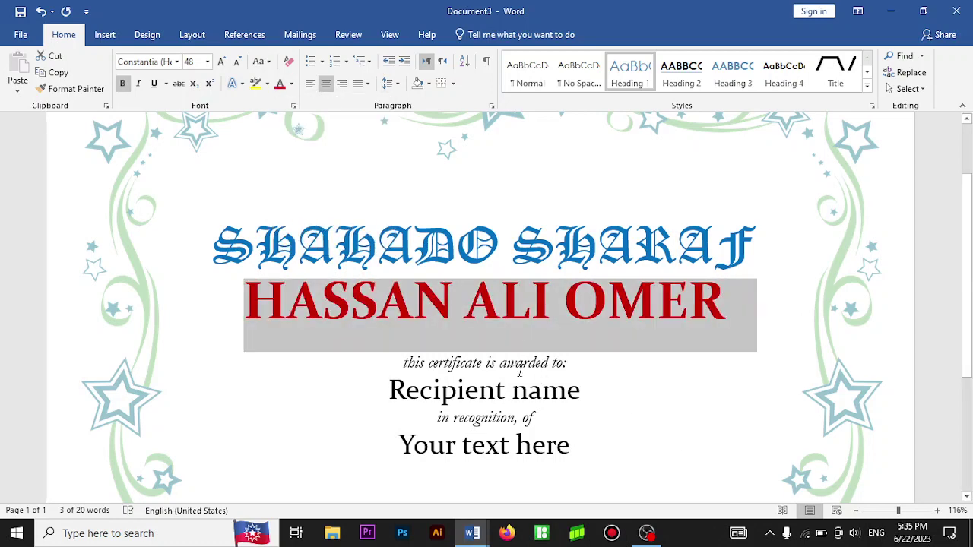
{"action": "left_click", "coordinate": [472, 396]}
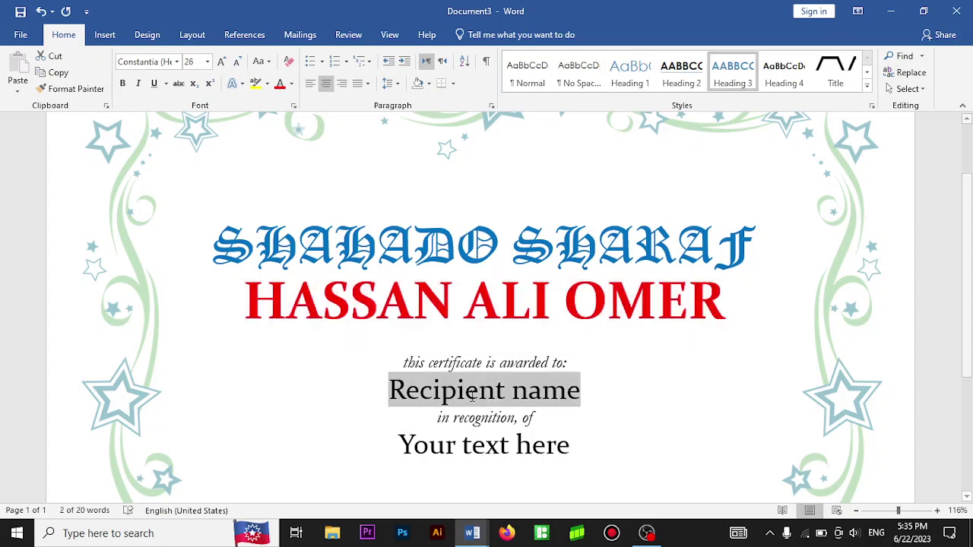
Type 'Maraka aanu argany daalkiisa dheeradka ah' and 'maamulka xafiiska shaqada' into the two placeholder lines.
{"action": "type", "text": "M"}
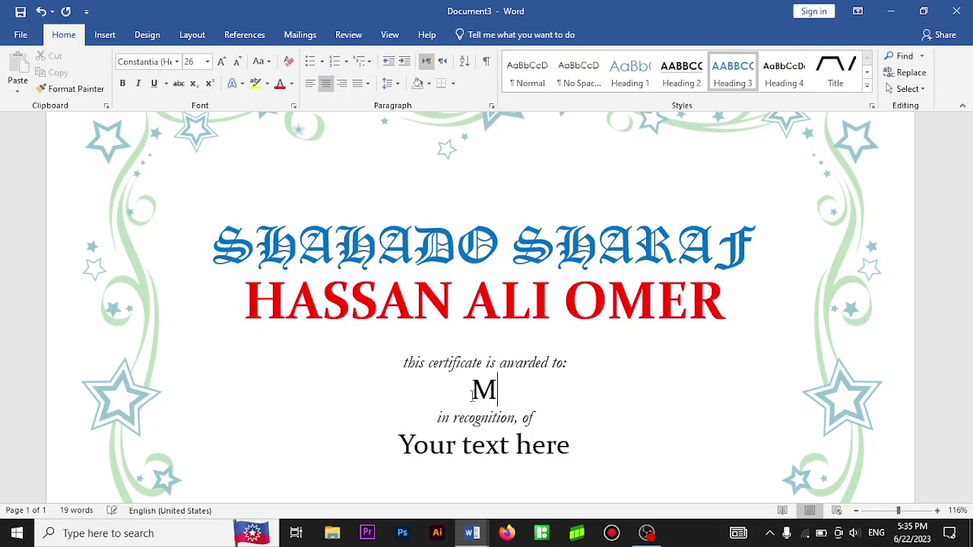
{"action": "type", "text": "araka a"}
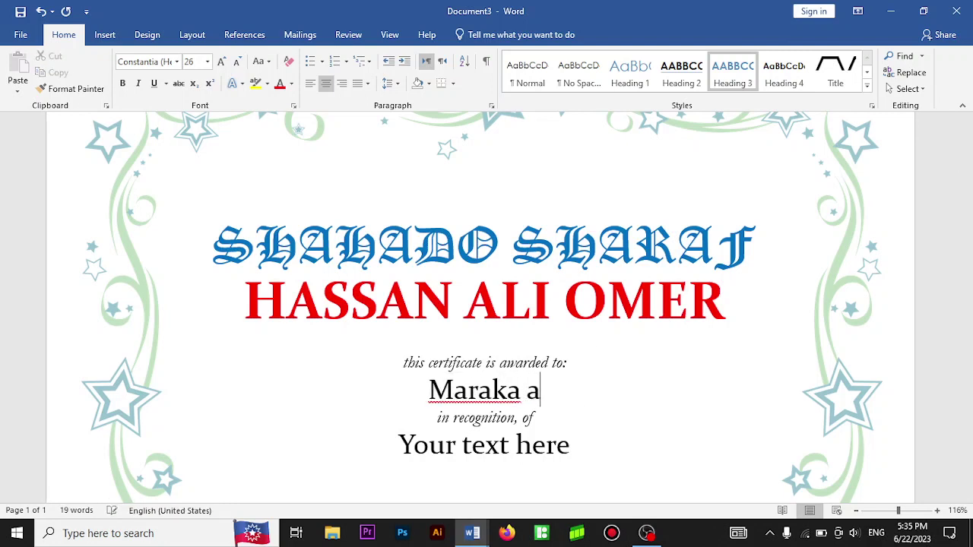
{"action": "type", "text": "anu arga"}
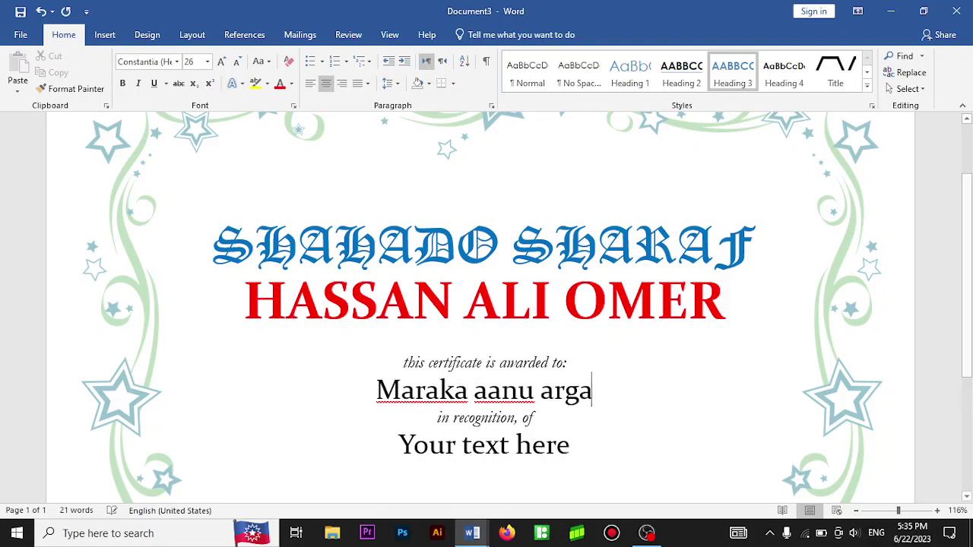
{"action": "type", "text": "ny daa"}
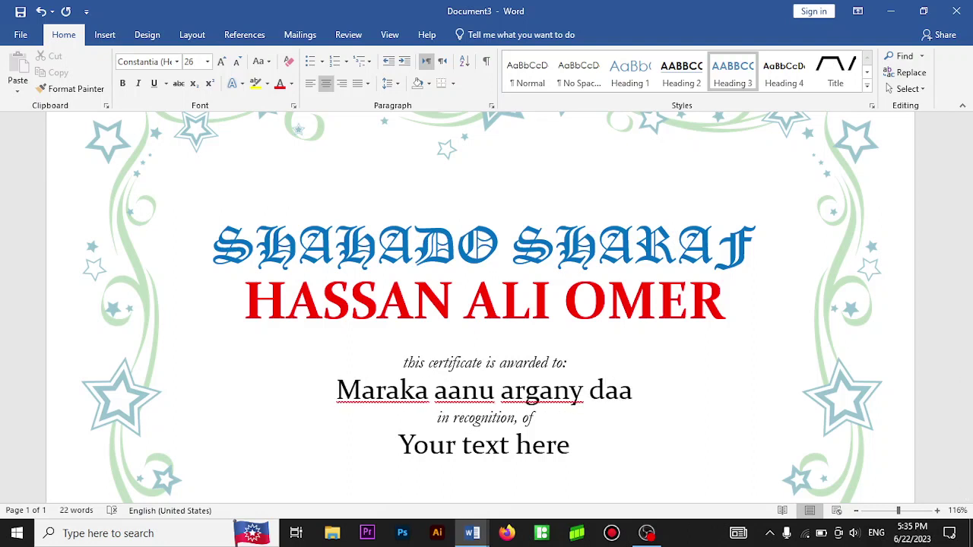
{"action": "type", "text": "lkiisa d"}
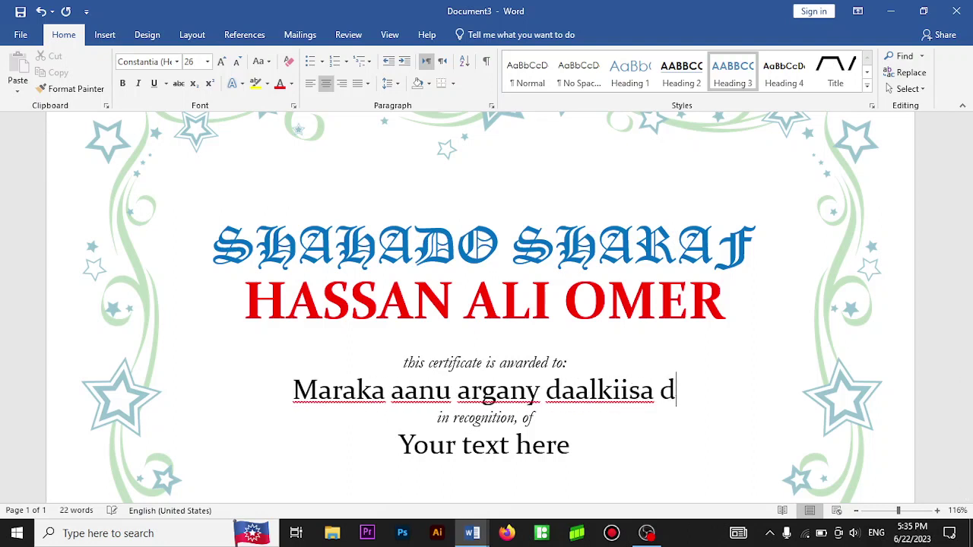
{"action": "type", "text": "heeradk"}
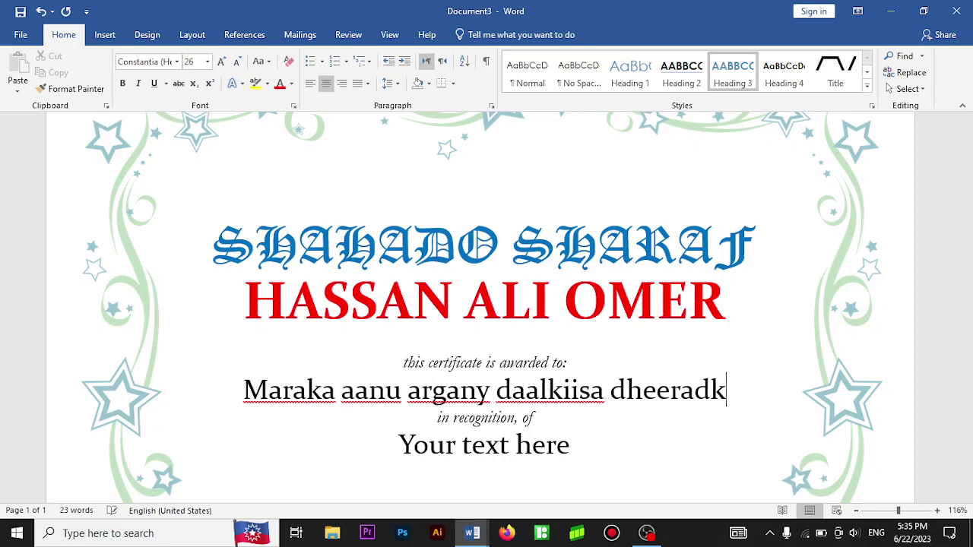
{"action": "type", "text": "a ah"}
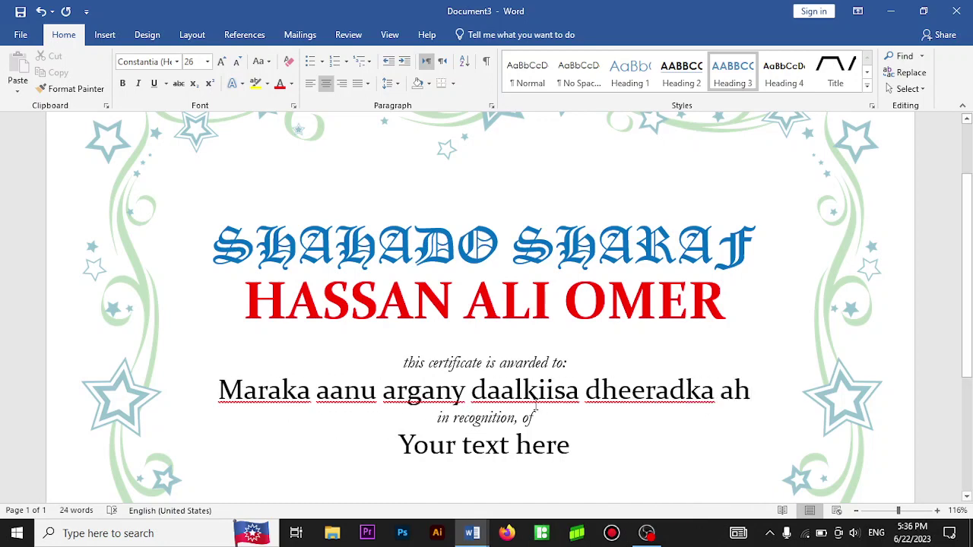
{"action": "triple_click", "coordinate": [491, 449]}
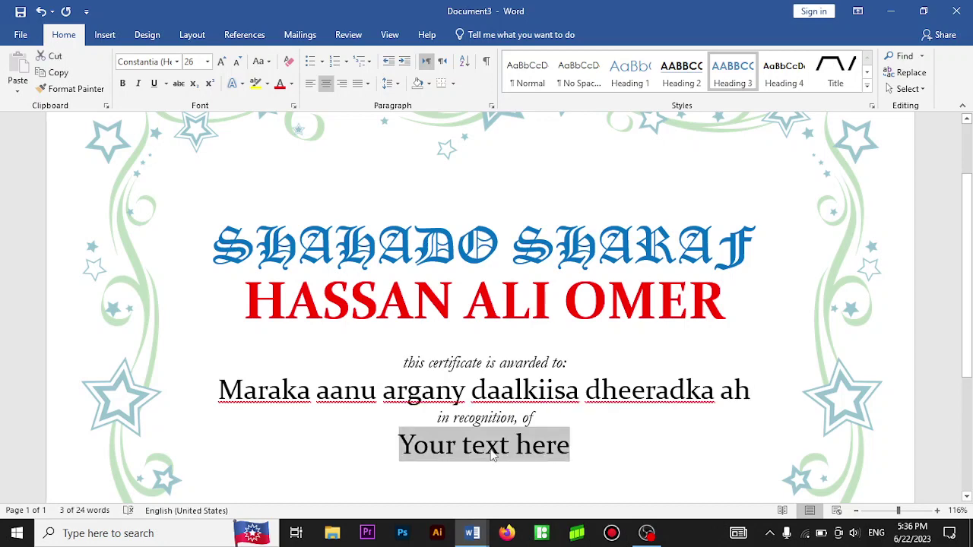
{"action": "scroll", "coordinate": [532, 426], "scroll_direction": "down", "scroll_amount": 2}
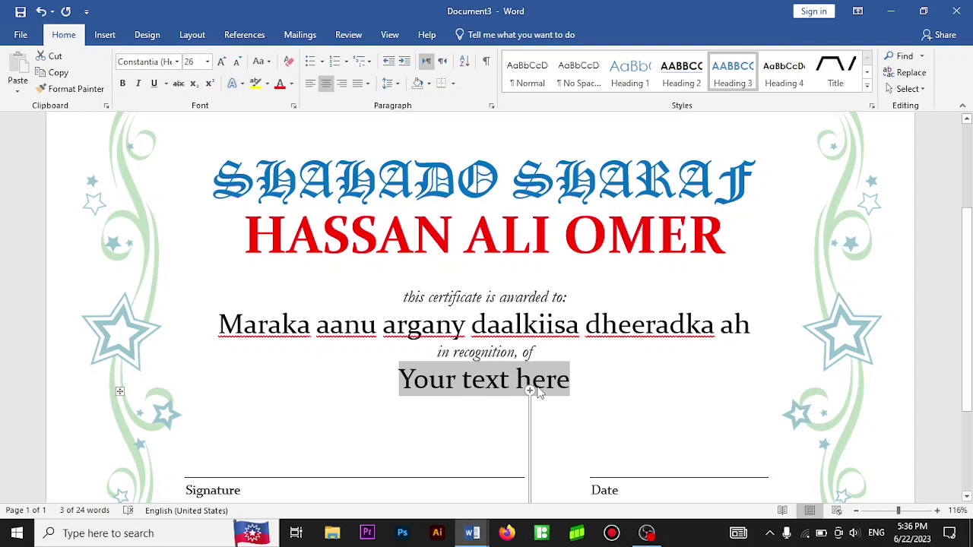
{"action": "type", "text": "maamu"}
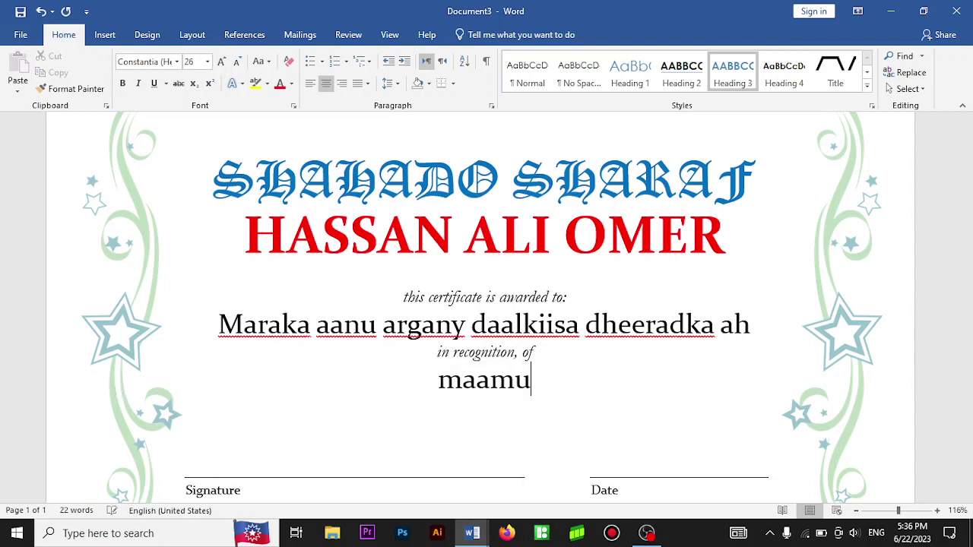
{"action": "type", "text": "lka x"}
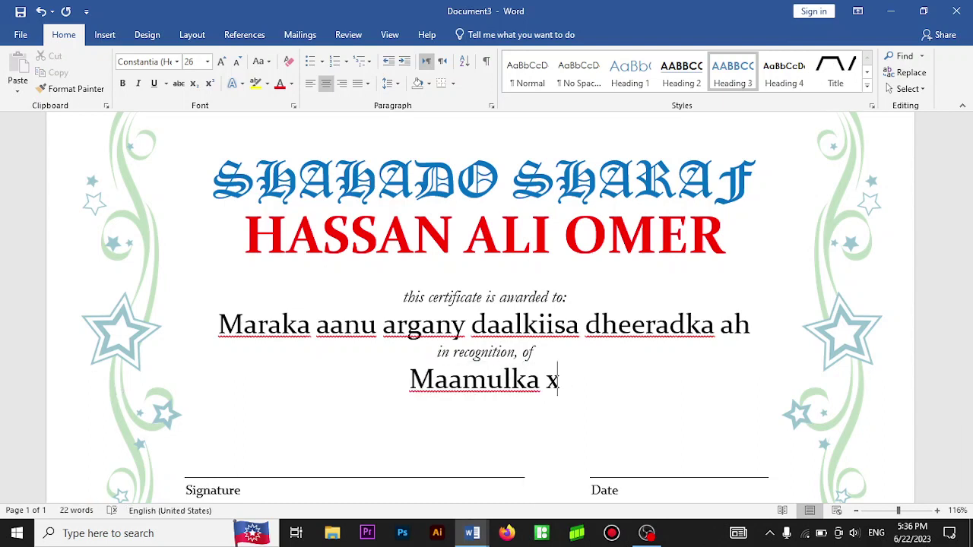
{"action": "type", "text": "afiiska s"}
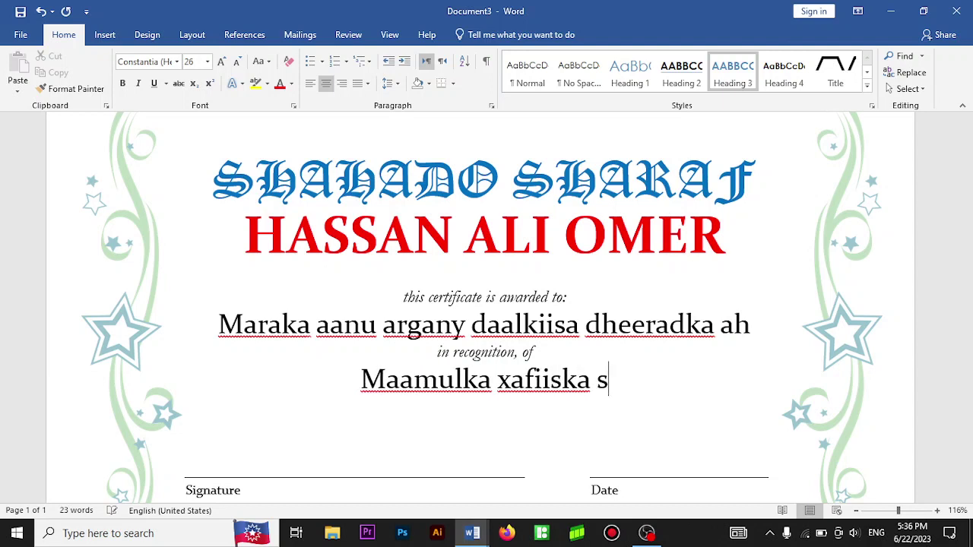
{"action": "type", "text": "haqada"}
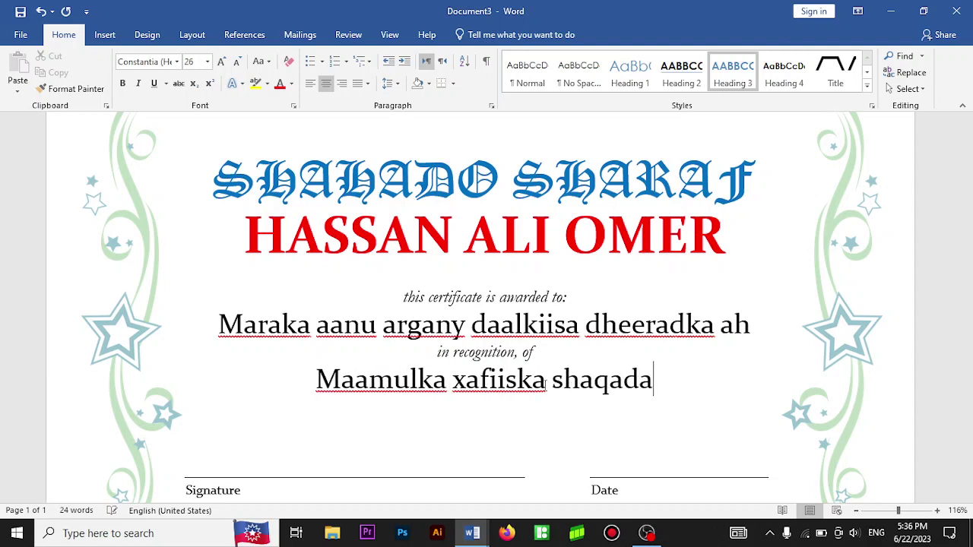
Capitalize the S and X so the line reads 'Maamulka Xafiiska Shaqada'.
{"action": "left_click", "coordinate": [557, 379]}
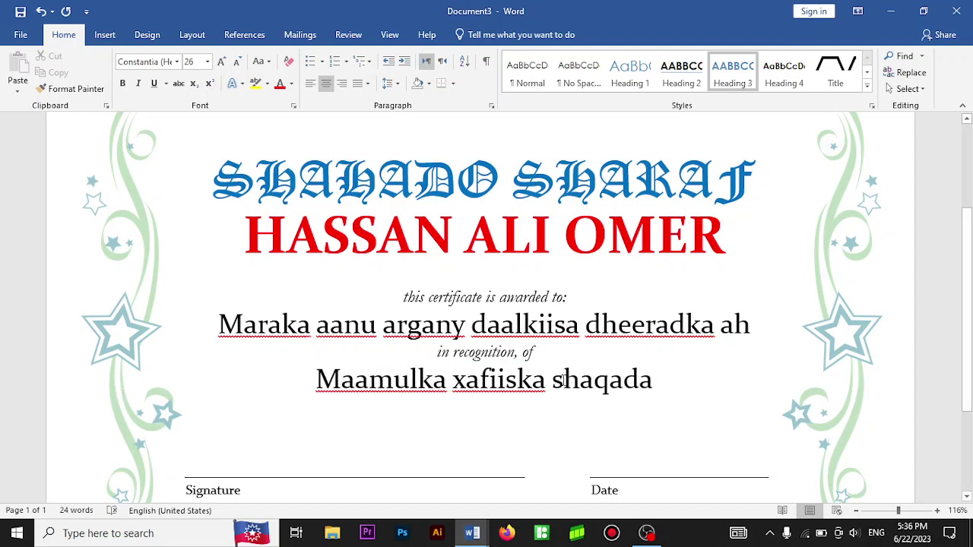
{"action": "key", "text": "Delete"}
{"action": "type", "text": "S"}
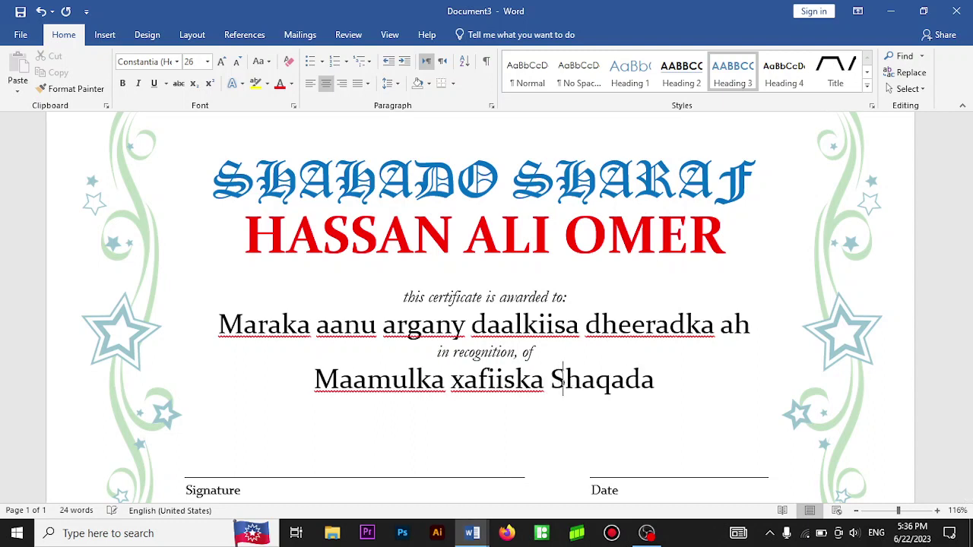
{"action": "left_click", "coordinate": [463, 379]}
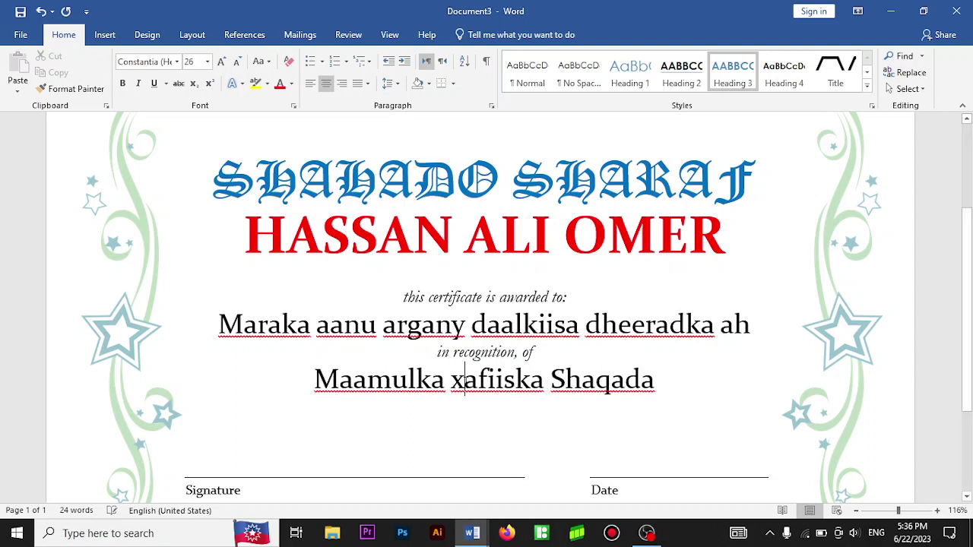
{"action": "key", "text": "BackSpace"}
{"action": "type", "text": "X"}
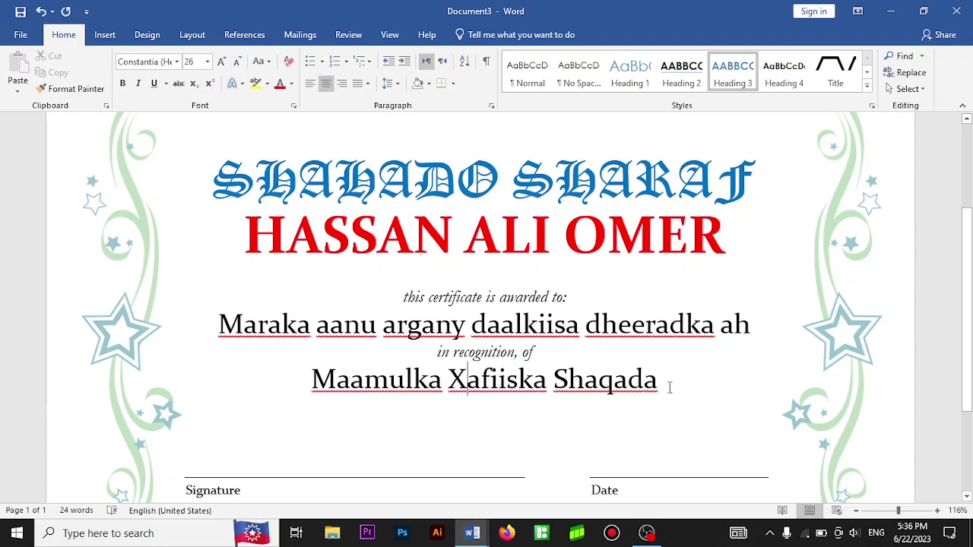
{"action": "left_click_drag", "start_coordinate": [670, 388], "coordinate": [372, 379]}
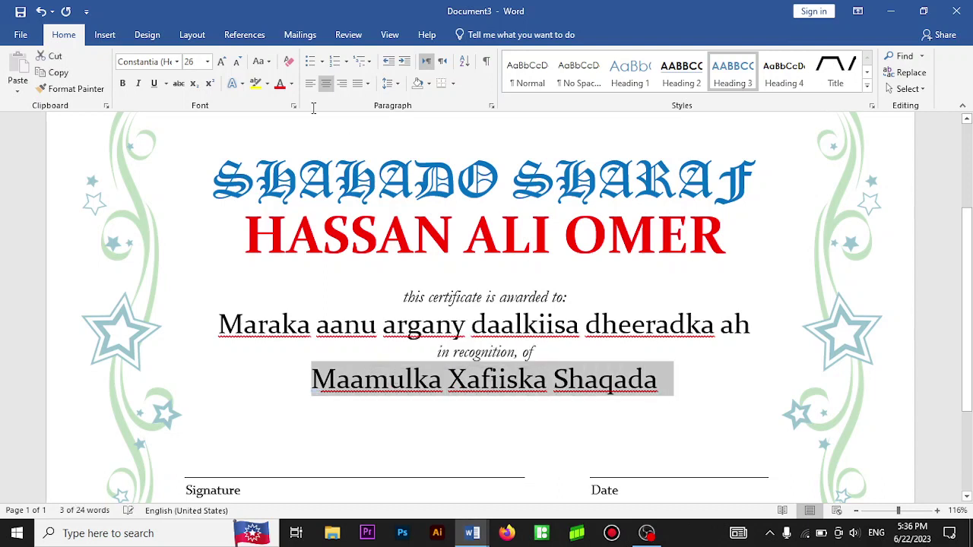
{"action": "left_click", "coordinate": [279, 83]}
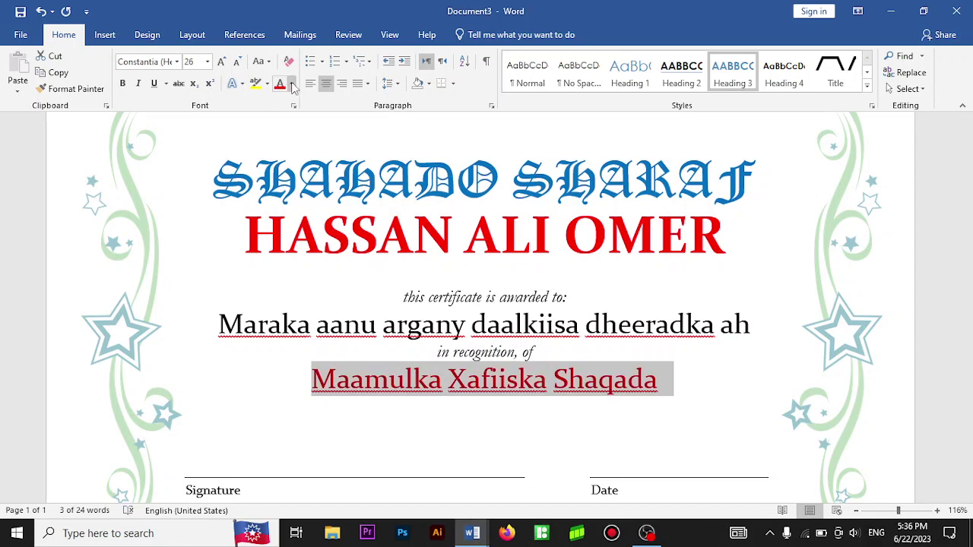
{"action": "left_click", "coordinate": [292, 85]}
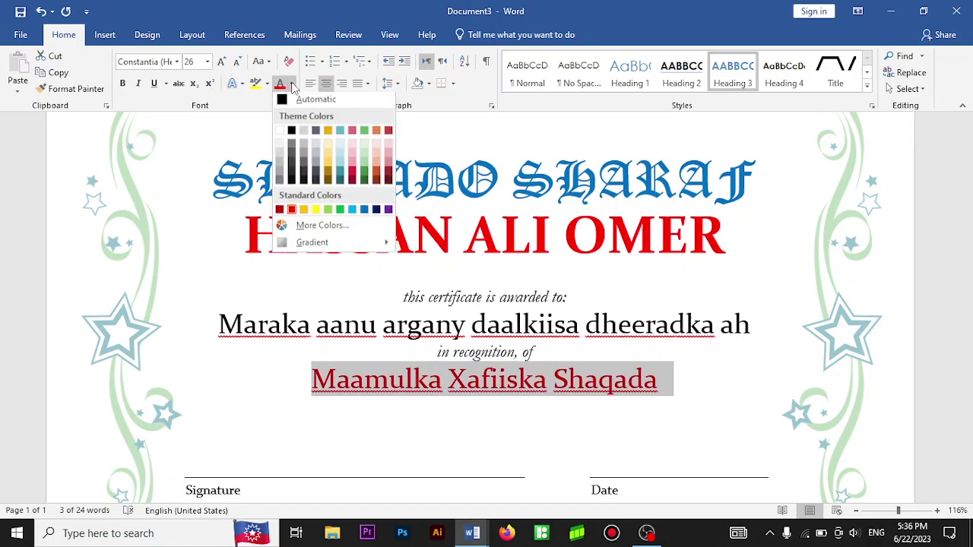
{"action": "left_click", "coordinate": [340, 212]}
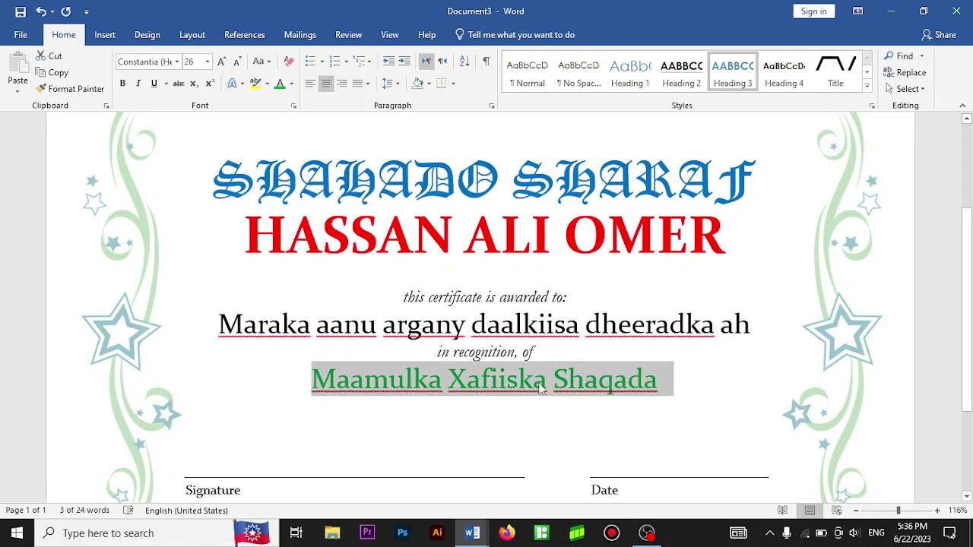
{"action": "double_click", "coordinate": [257, 454]}
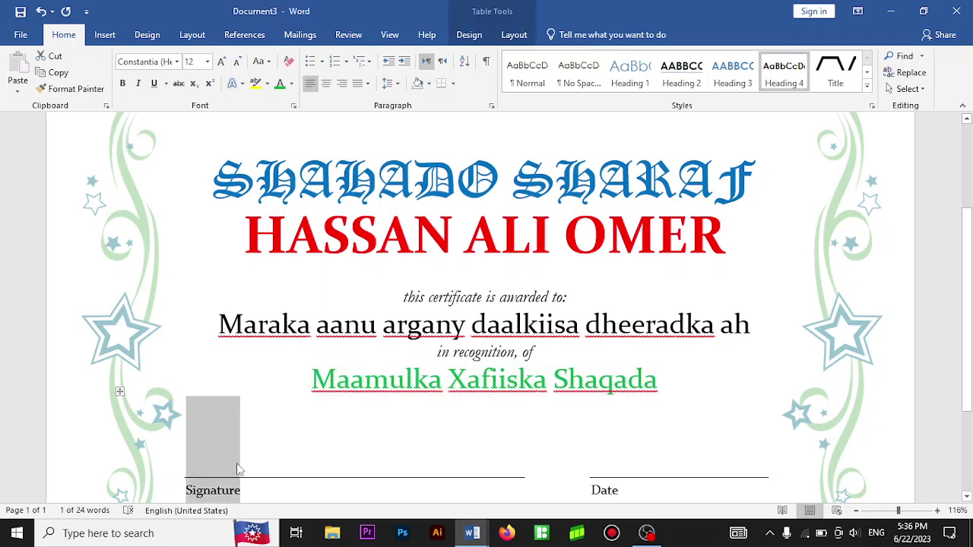
{"action": "double_click", "coordinate": [650, 465]}
{"action": "type", "text": "6"}
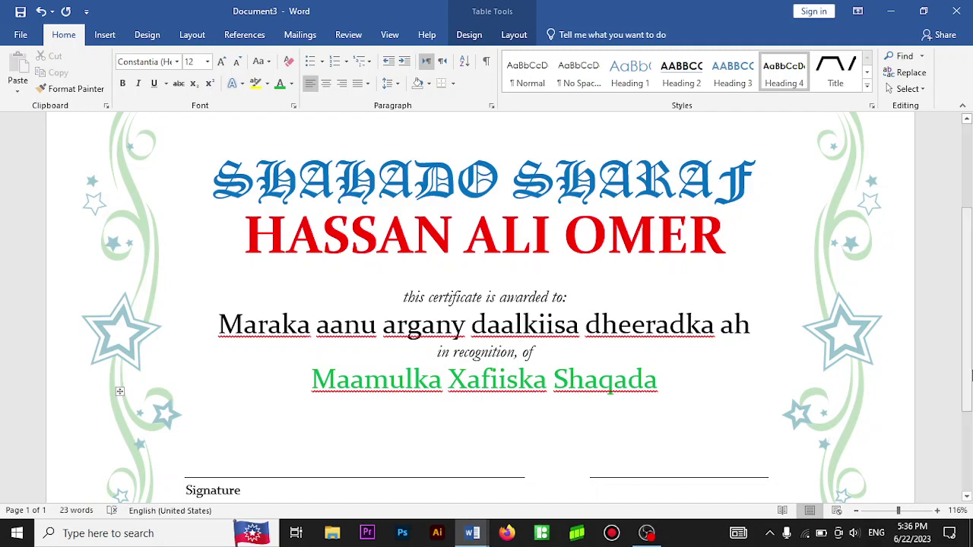
{"action": "scroll", "coordinate": [969, 427], "scroll_direction": "down", "scroll_amount": 3}
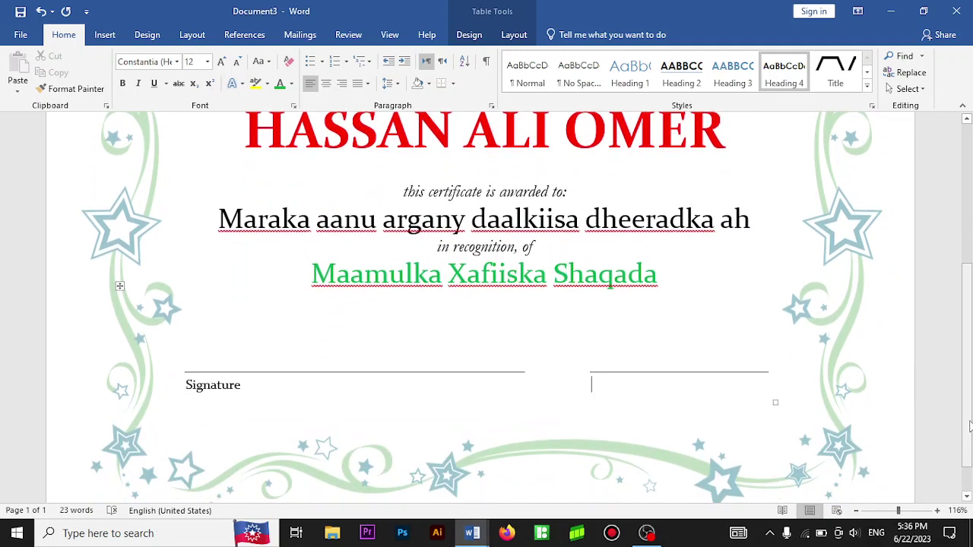
{"action": "key", "text": "ctrl+z"}
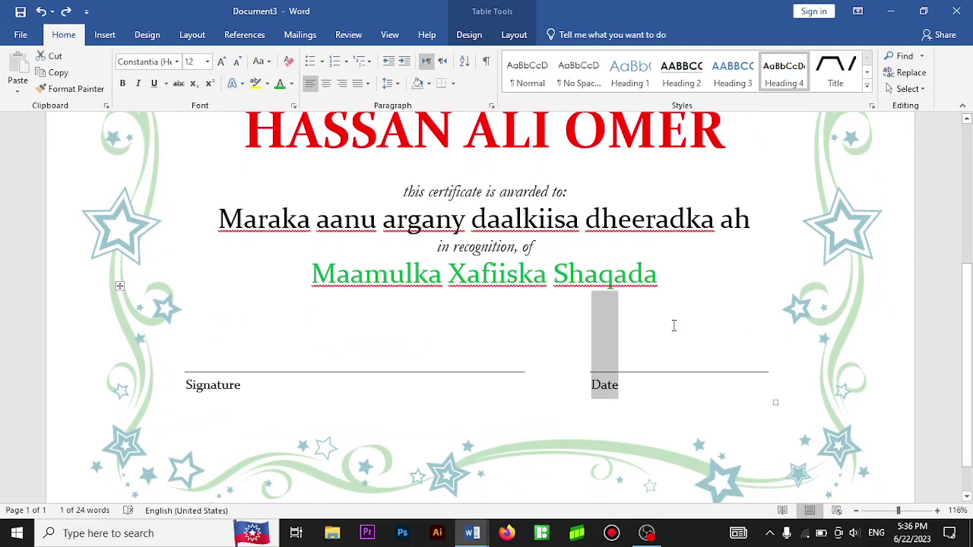
{"action": "left_click_drag", "start_coordinate": [969, 325], "coordinate": [970, 218]}
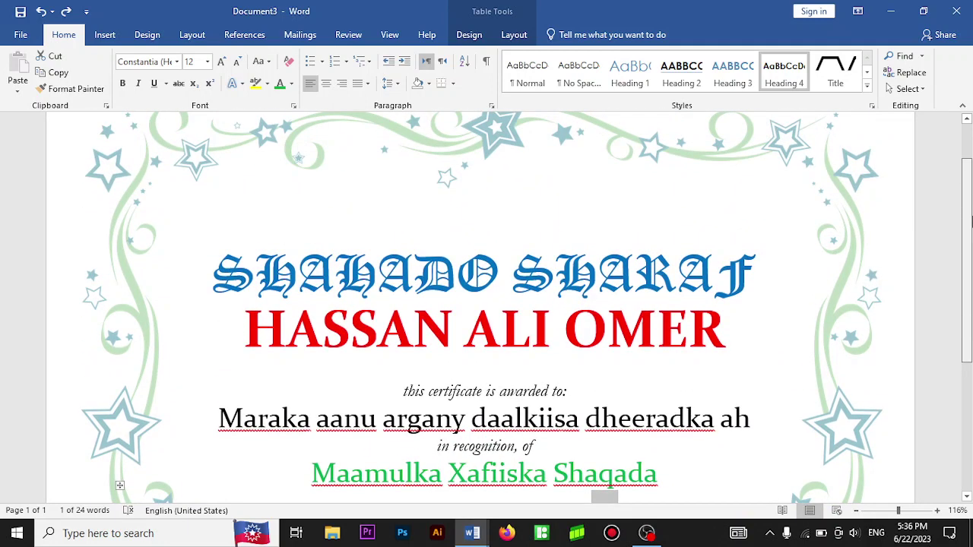
{"action": "scroll", "coordinate": [575, 200], "scroll_direction": "down", "scroll_amount": 2}
{"action": "scroll", "coordinate": [575, 200], "scroll_direction": "up", "scroll_amount": 2}
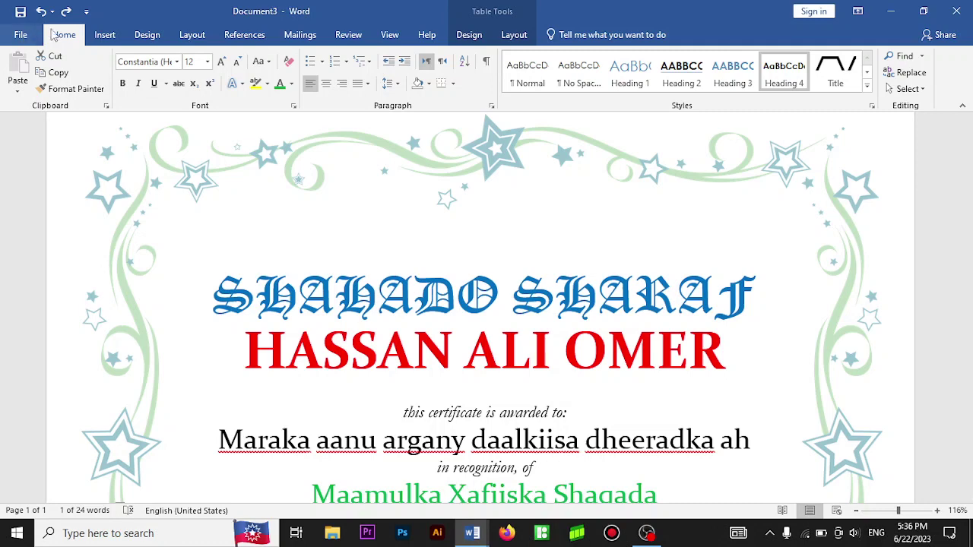
Insert the 'logo maan academy orichinal PNG' picture from Desktop > LOGO MAAN.
{"action": "left_click", "coordinate": [95, 38]}
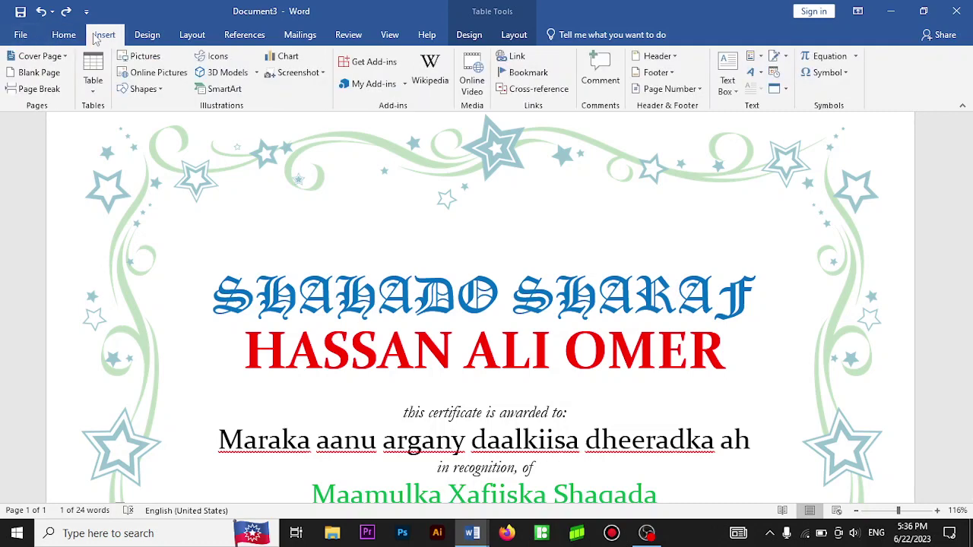
{"action": "left_click", "coordinate": [139, 55]}
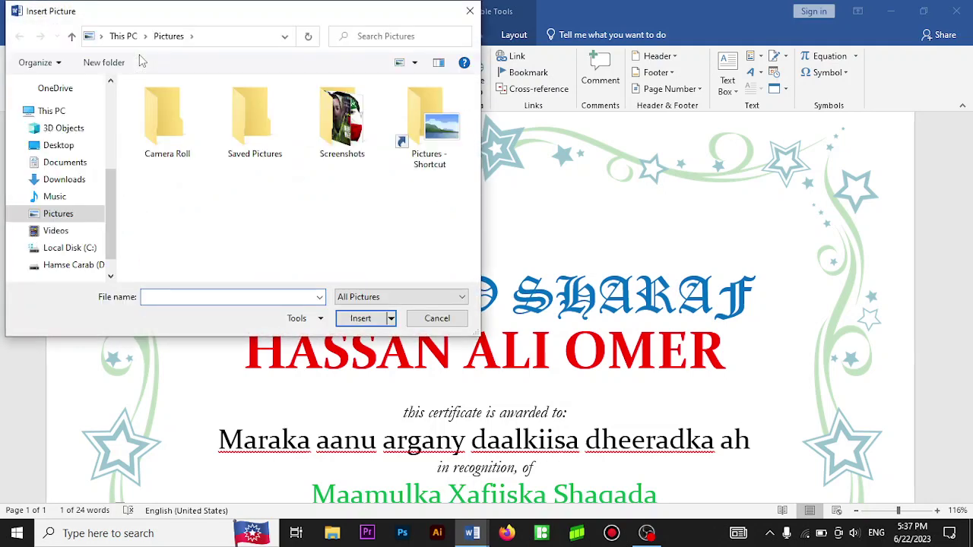
{"action": "left_click", "coordinate": [72, 145]}
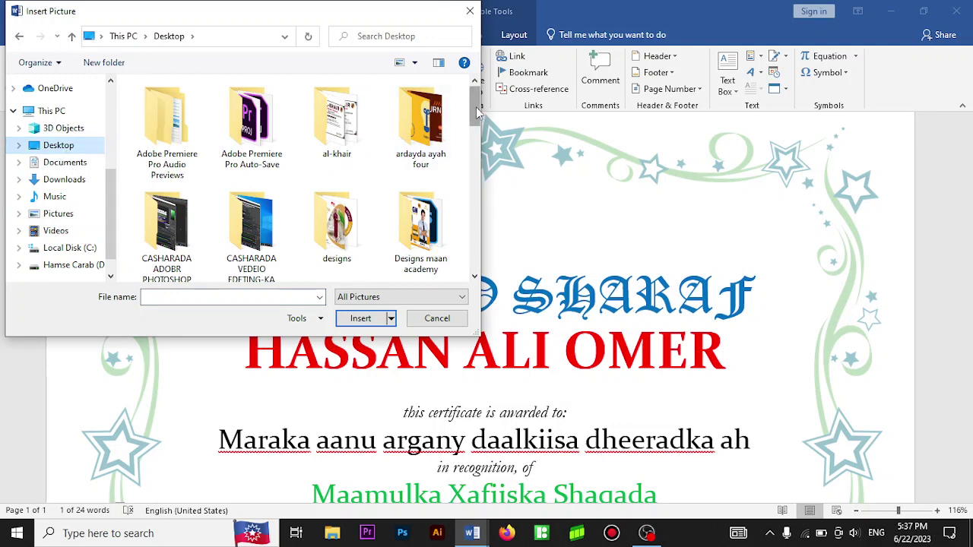
{"action": "scroll", "coordinate": [476, 113], "scroll_direction": "down", "scroll_amount": 1}
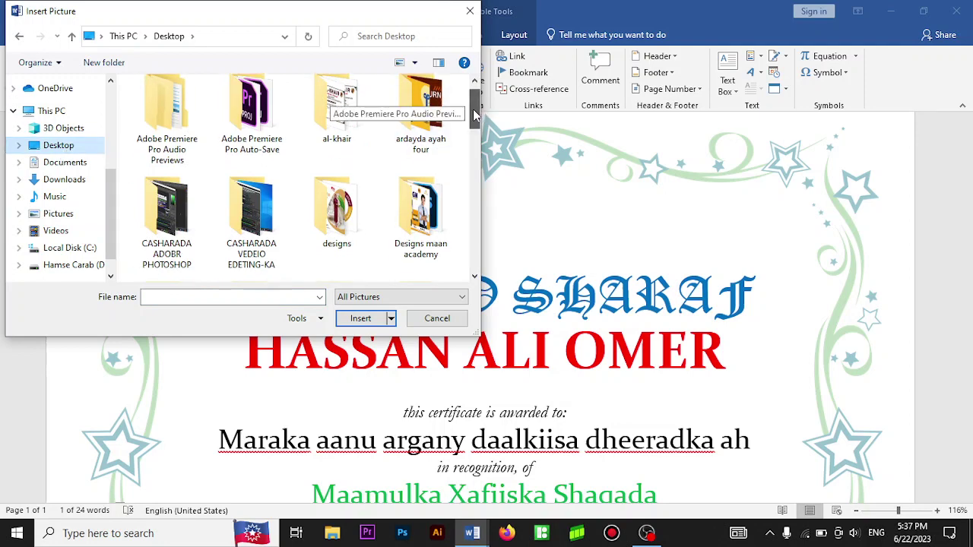
{"action": "left_click_drag", "start_coordinate": [476, 112], "coordinate": [473, 135]}
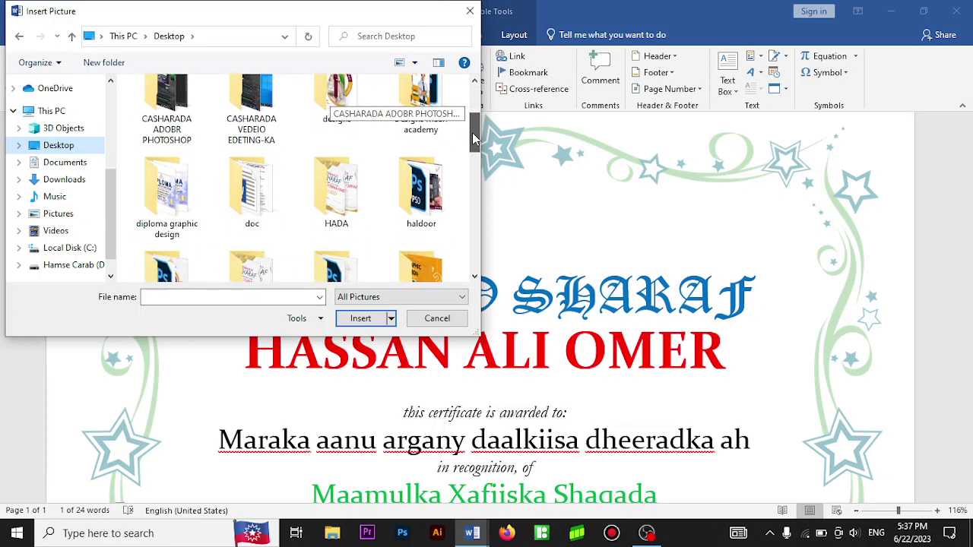
{"action": "left_click_drag", "start_coordinate": [472, 137], "coordinate": [470, 158]}
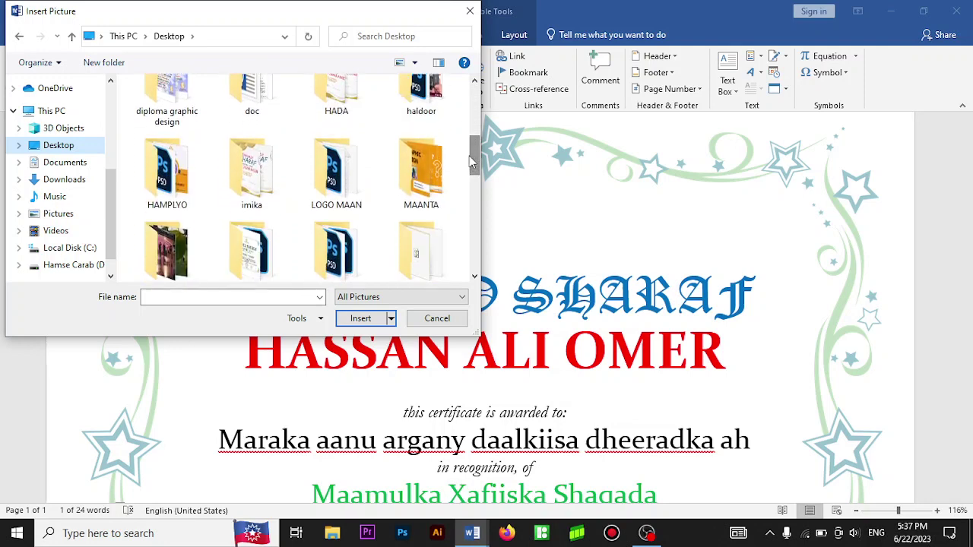
{"action": "double_click", "coordinate": [333, 177]}
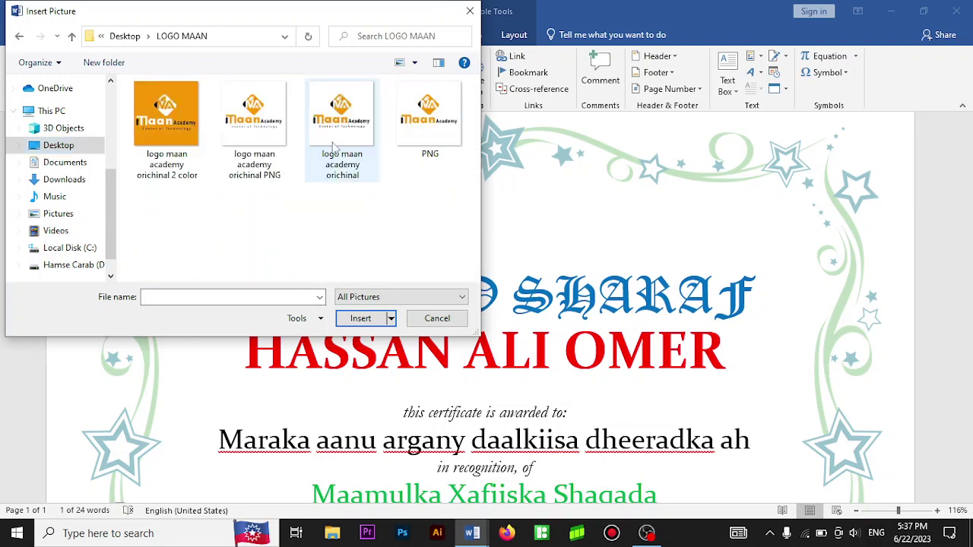
{"action": "left_click", "coordinate": [259, 123]}
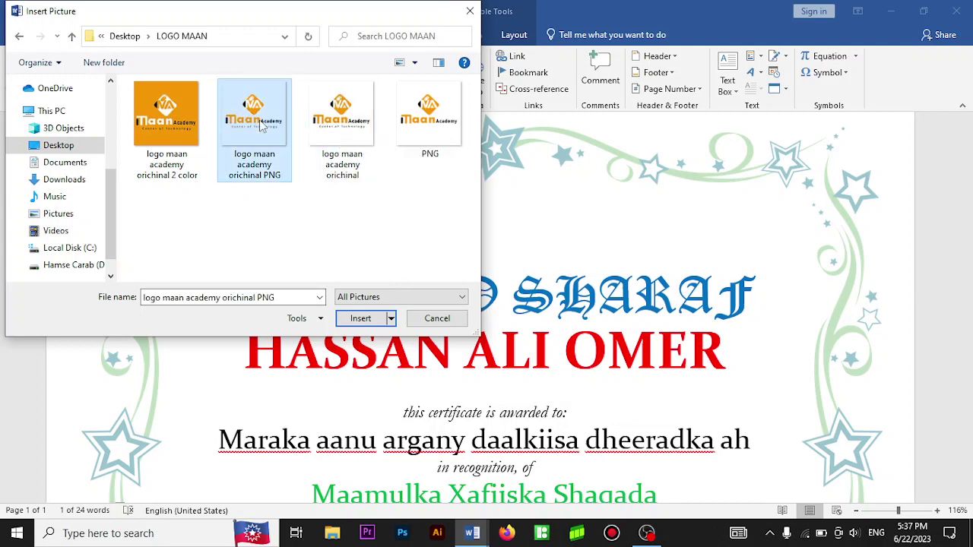
{"action": "left_click", "coordinate": [357, 319]}
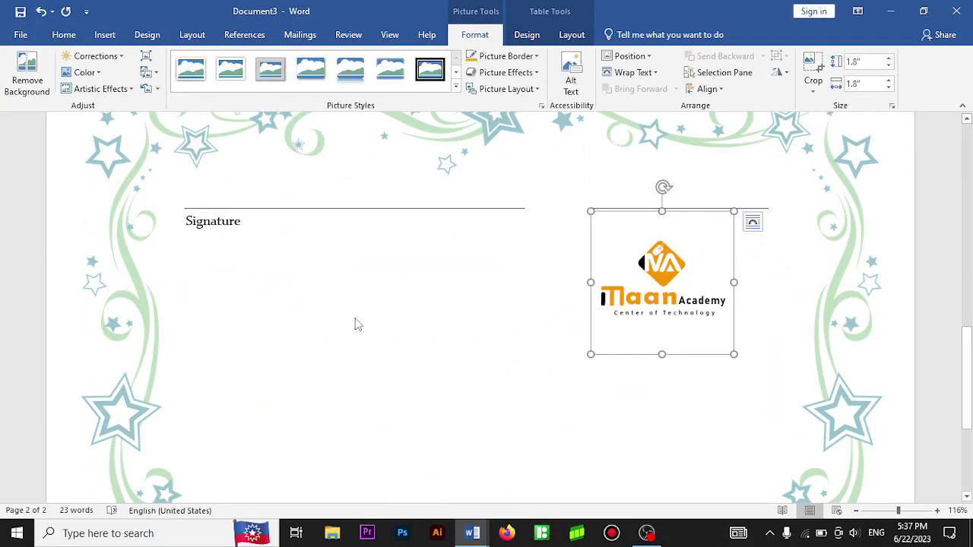
Set the logo's text wrapping to Tight so it floats freely.
{"action": "mouse_move", "coordinate": [968, 351]}
{"action": "left_mouse_down"}
{"action": "mouse_move", "coordinate": [969, 226]}
{"action": "mouse_move", "coordinate": [969, 347]}
{"action": "left_mouse_up"}
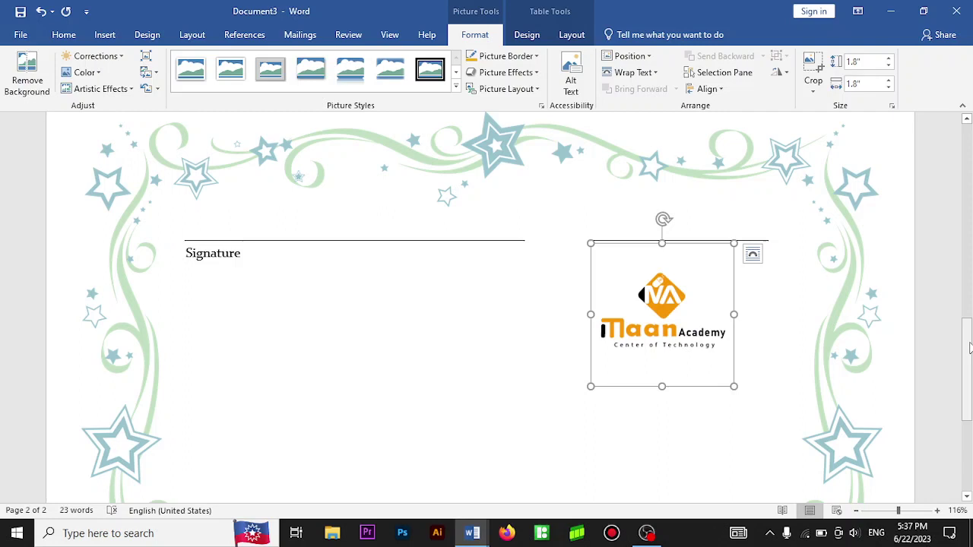
{"action": "left_click_drag", "start_coordinate": [654, 304], "coordinate": [641, 310]}
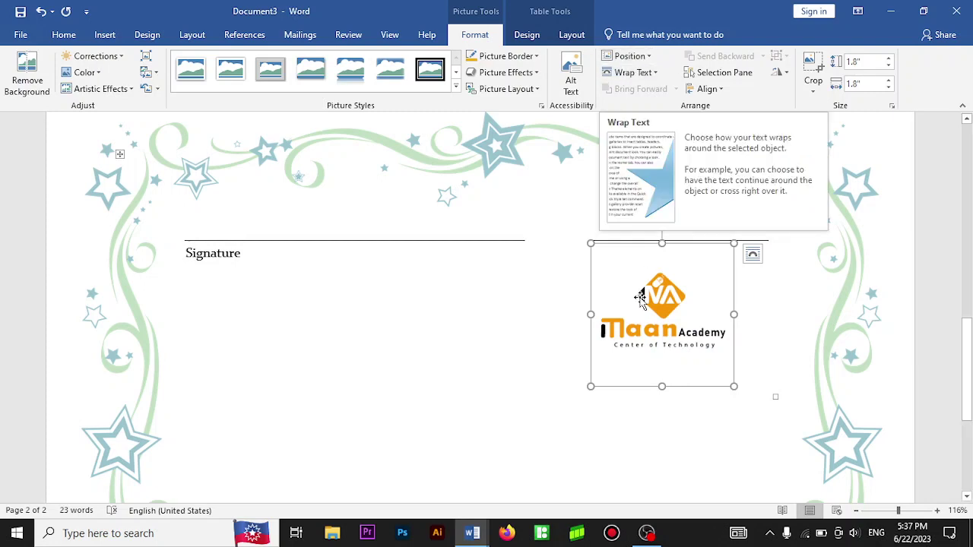
{"action": "right_click", "coordinate": [648, 283]}
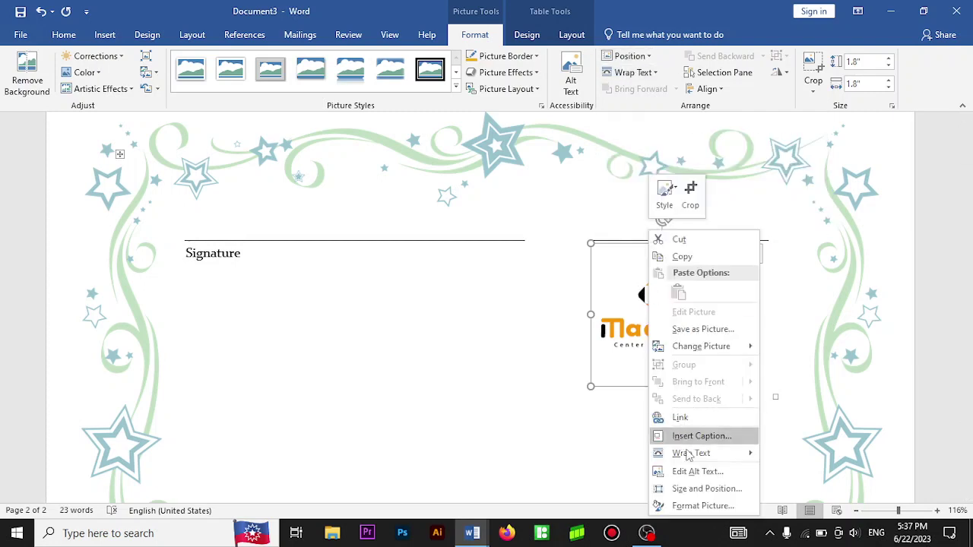
{"action": "mouse_move", "coordinate": [728, 453]}
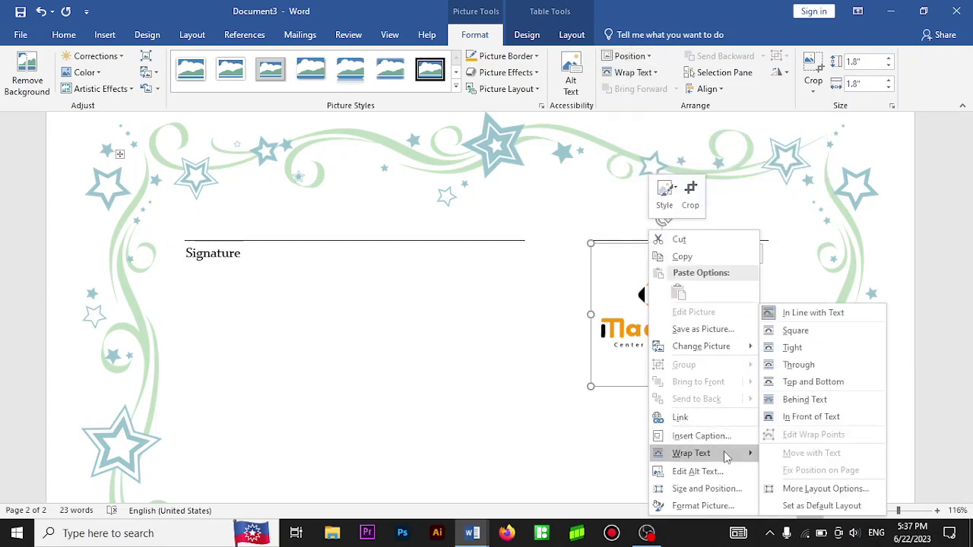
{"action": "left_click", "coordinate": [792, 349]}
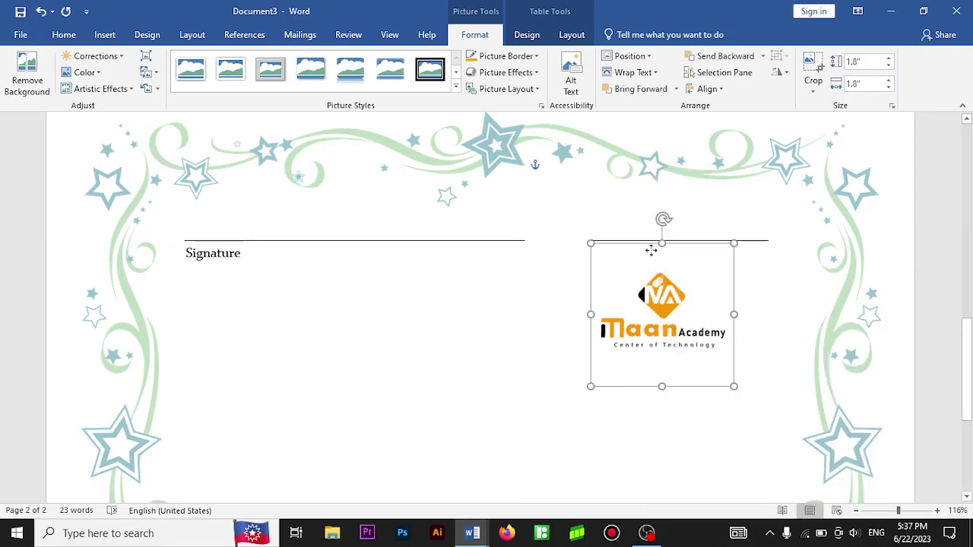
Resize the logo to 1.04 inches and move it to the top-right inside the starry border.
{"action": "mouse_move", "coordinate": [651, 251]}
{"action": "left_mouse_down"}
{"action": "mouse_move", "coordinate": [642, 152]}
{"action": "mouse_move", "coordinate": [627, 136]}
{"action": "mouse_move", "coordinate": [696, 113]}
{"action": "left_mouse_up"}
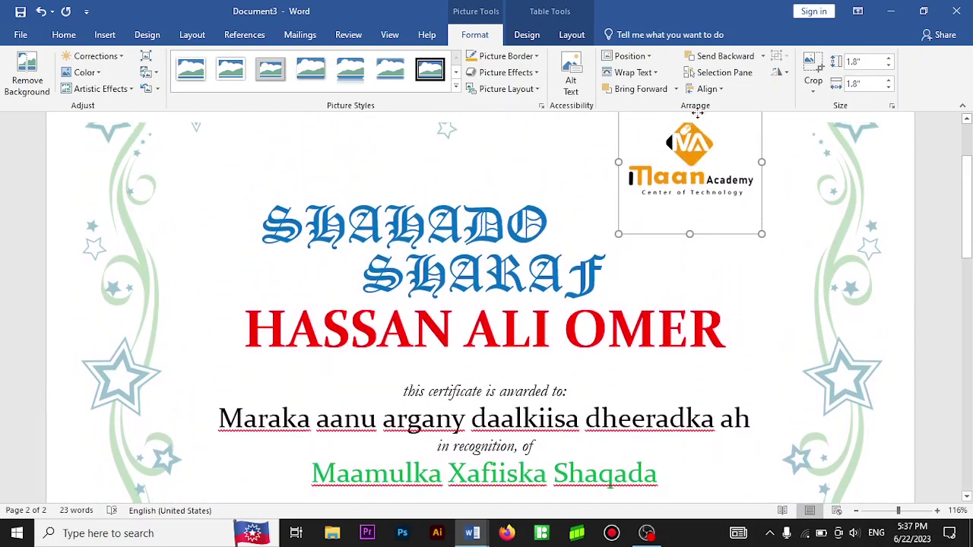
{"action": "mouse_move", "coordinate": [696, 113]}
{"action": "left_mouse_down"}
{"action": "mouse_move", "coordinate": [552, 123]}
{"action": "mouse_move", "coordinate": [641, 307]}
{"action": "left_mouse_up"}
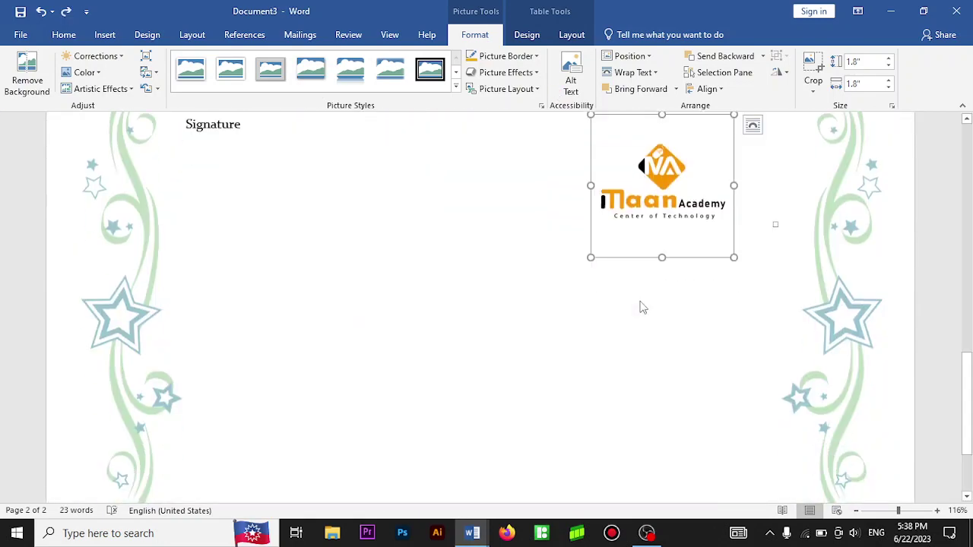
{"action": "left_click_drag", "start_coordinate": [734, 257], "coordinate": [673, 186]}
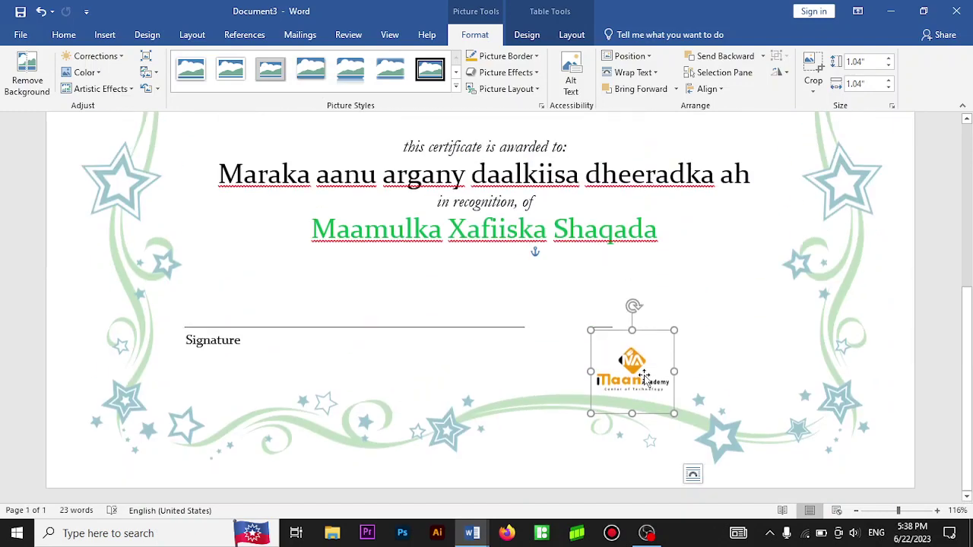
{"action": "mouse_move", "coordinate": [645, 376]}
{"action": "left_mouse_down"}
{"action": "mouse_move", "coordinate": [405, 103]}
{"action": "mouse_move", "coordinate": [466, 88]}
{"action": "mouse_move", "coordinate": [690, 105]}
{"action": "mouse_move", "coordinate": [603, 116]}
{"action": "mouse_move", "coordinate": [692, 155]}
{"action": "mouse_move", "coordinate": [776, 258]}
{"action": "left_mouse_up"}
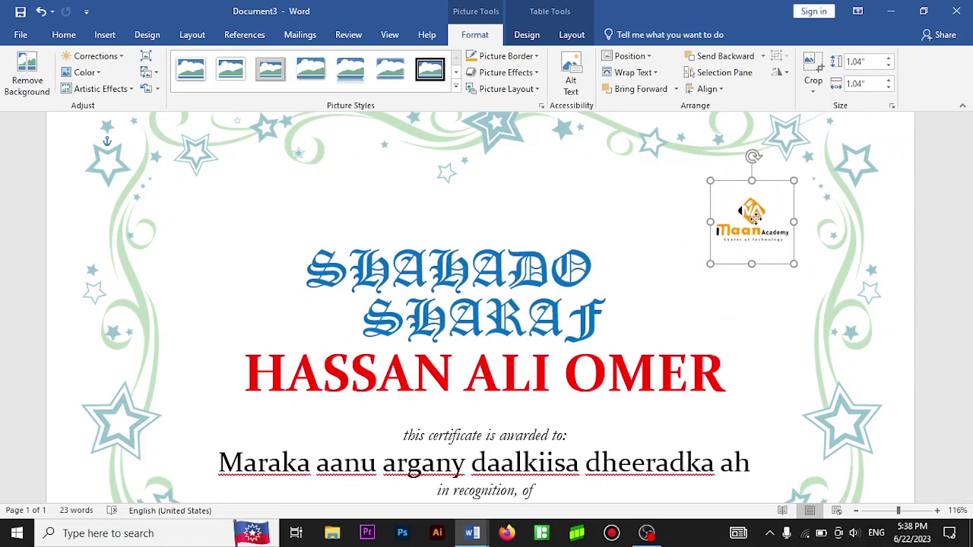
{"action": "left_click_drag", "start_coordinate": [775, 258], "coordinate": [756, 221]}
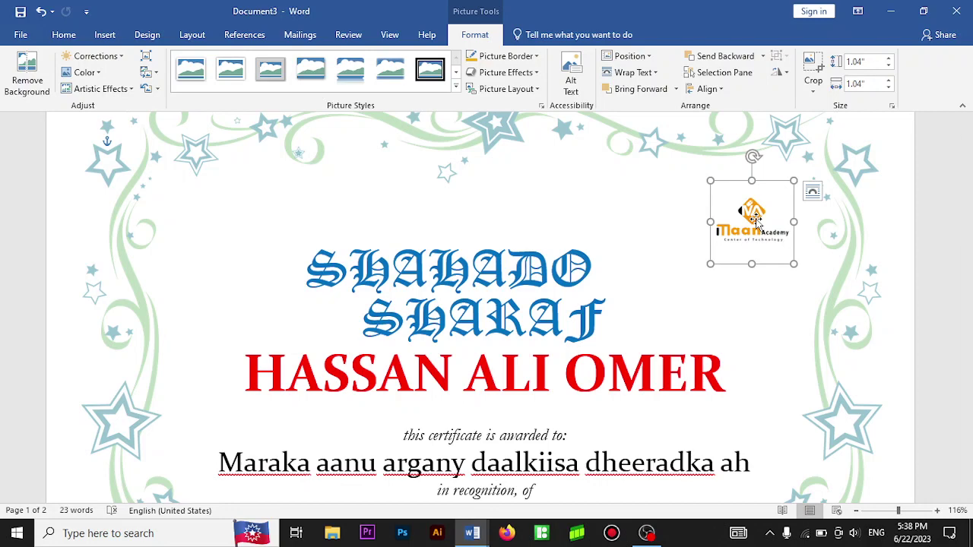
Delete the logo, add a Blank header, and return to editing the body.
{"action": "key", "text": "Delete"}
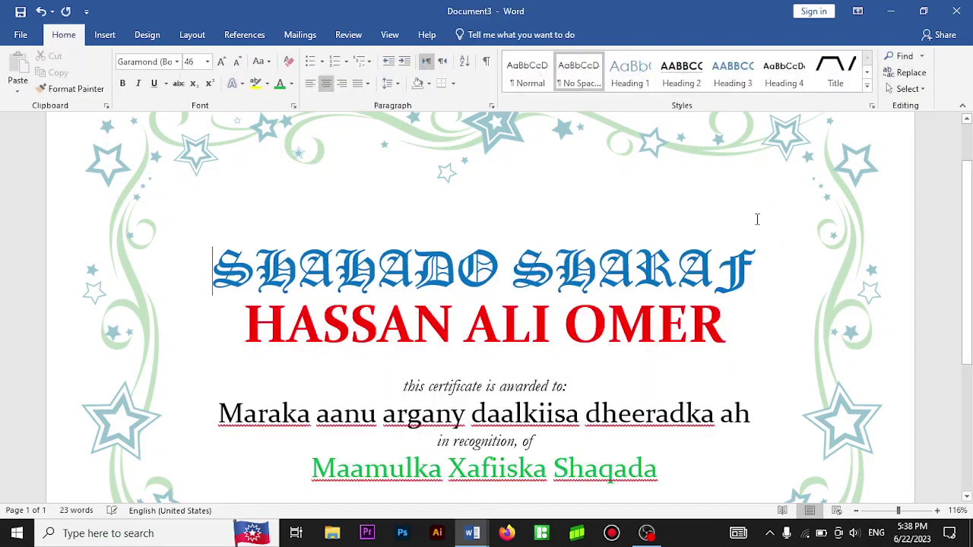
{"action": "left_click", "coordinate": [106, 35]}
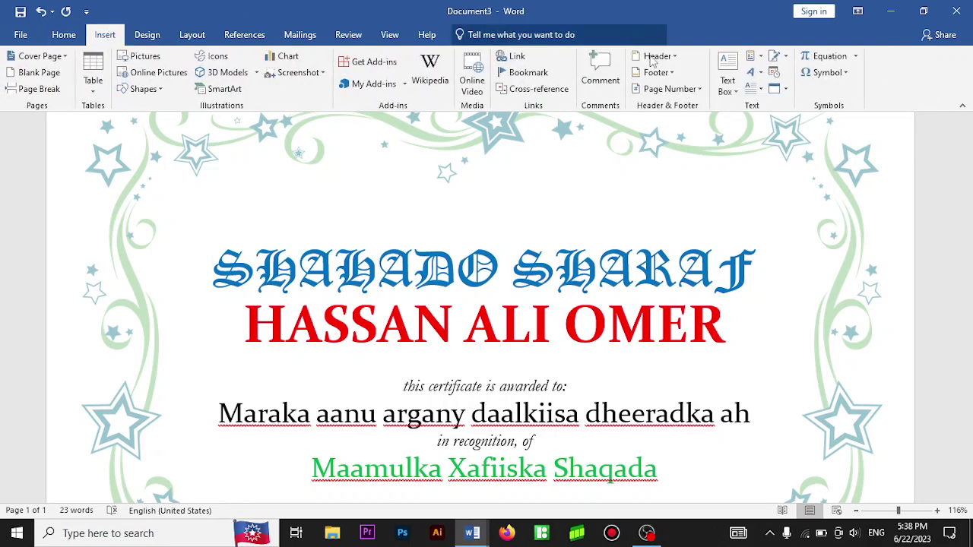
{"action": "left_click", "coordinate": [655, 56]}
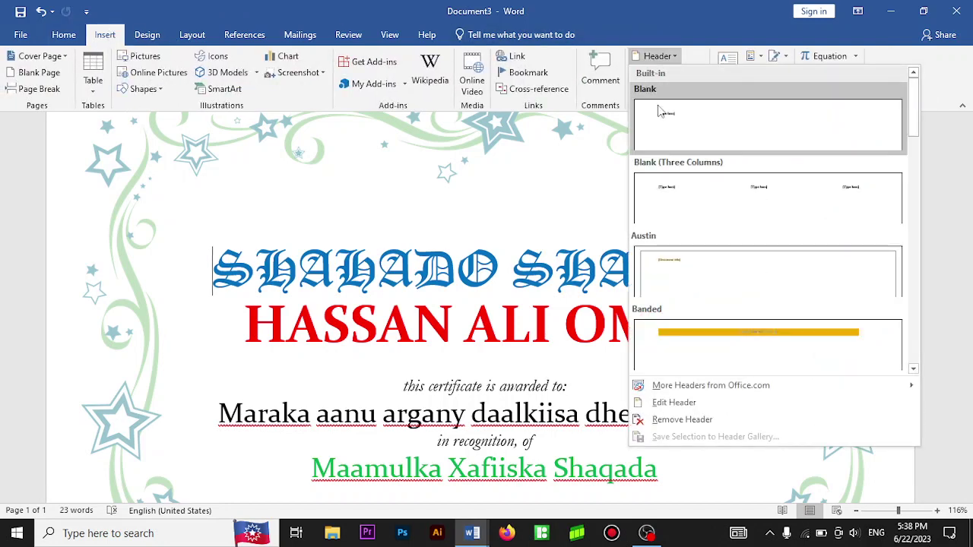
{"action": "left_click", "coordinate": [658, 108]}
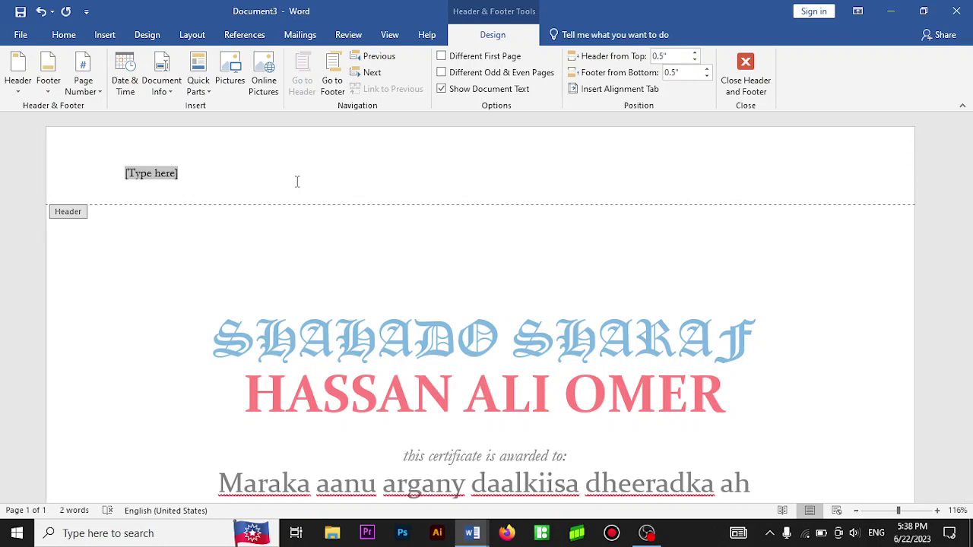
{"action": "double_click", "coordinate": [67, 216]}
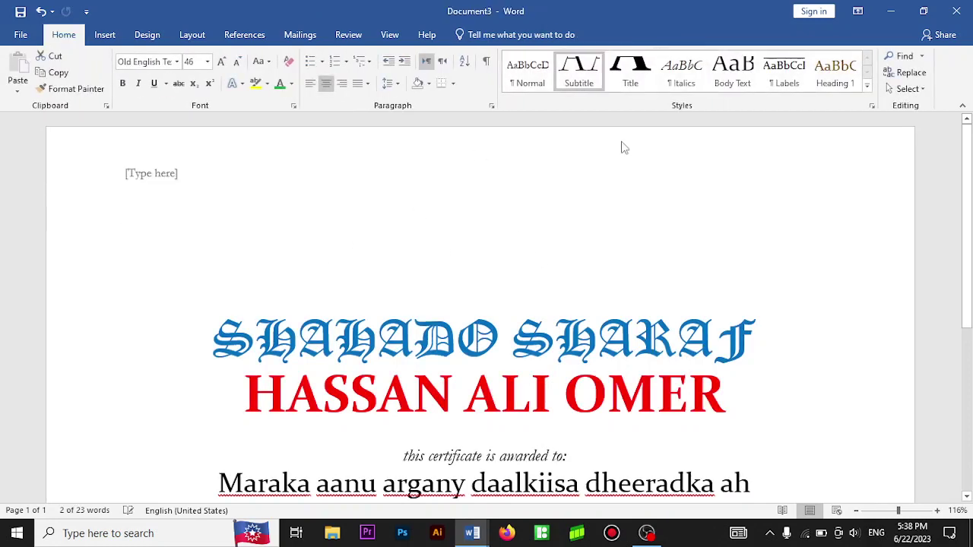
{"action": "left_click_drag", "start_coordinate": [970, 155], "coordinate": [971, 325]}
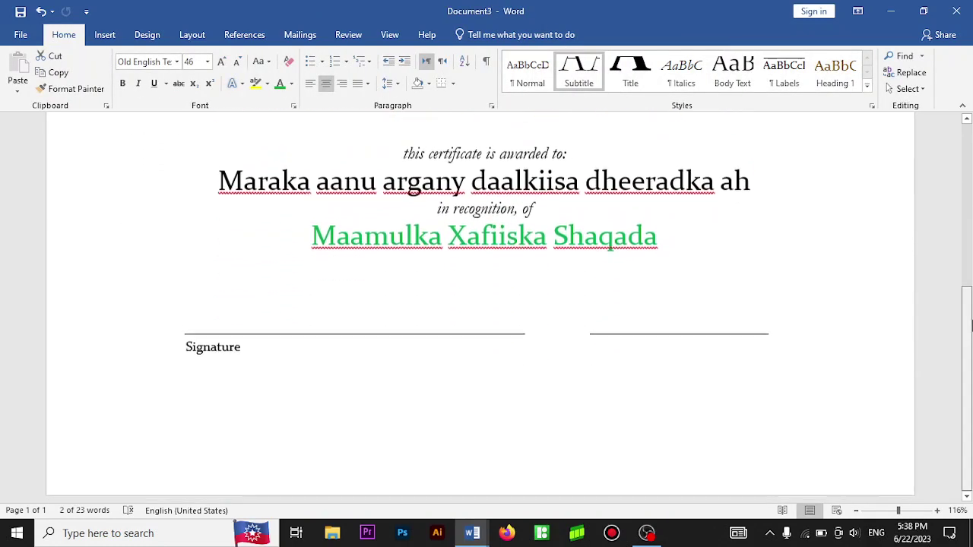
{"action": "scroll", "coordinate": [971, 325], "scroll_direction": "up", "scroll_amount": 3}
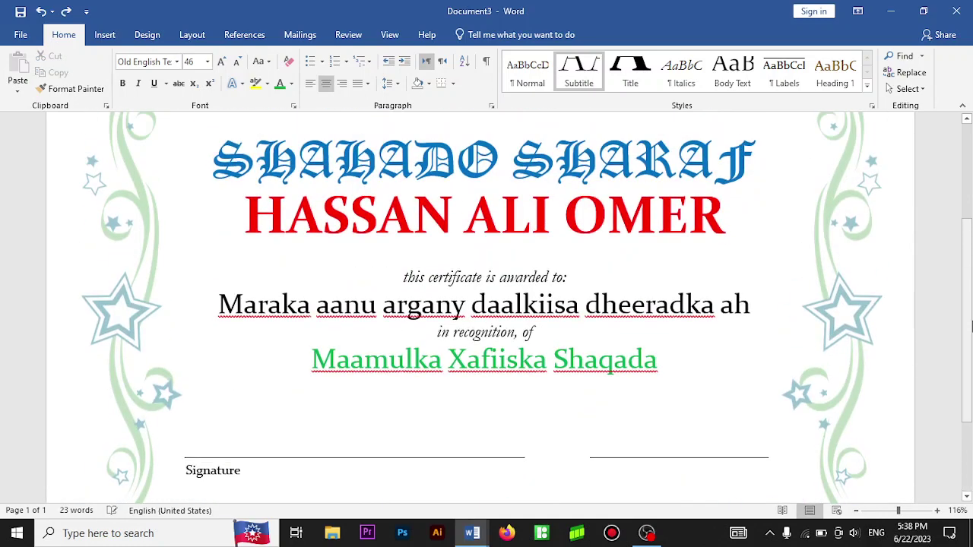
{"action": "type", "text": "Z"}
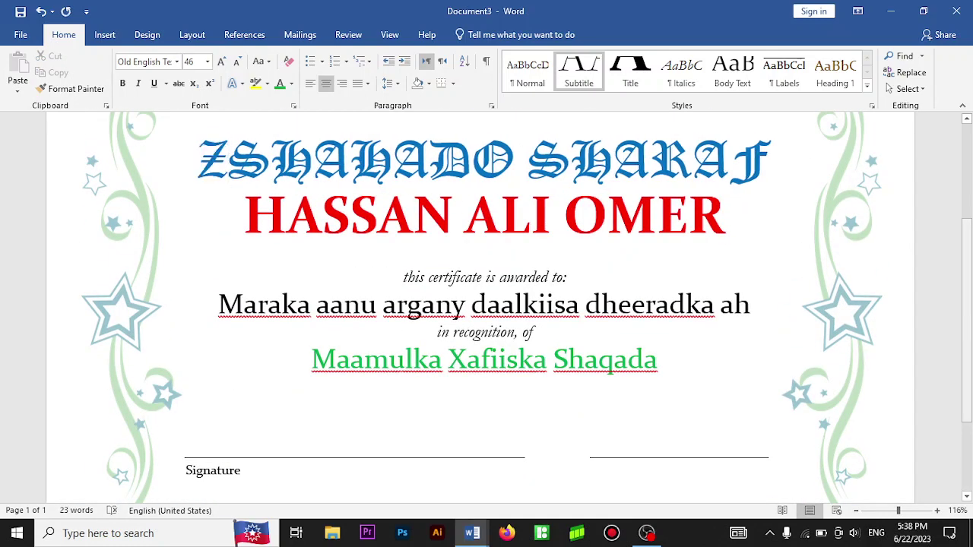
{"action": "type", "text": "Z"}
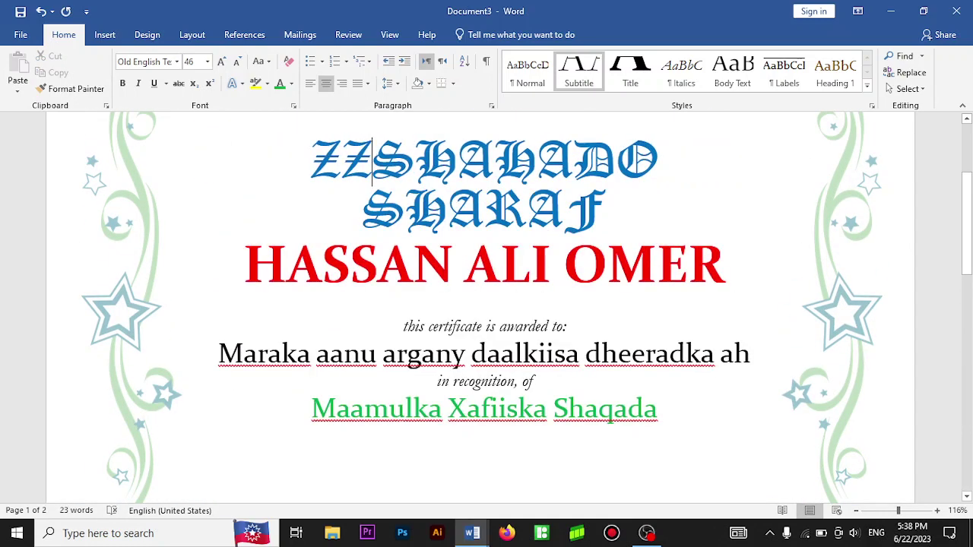
{"action": "key", "text": "BackSpace"}
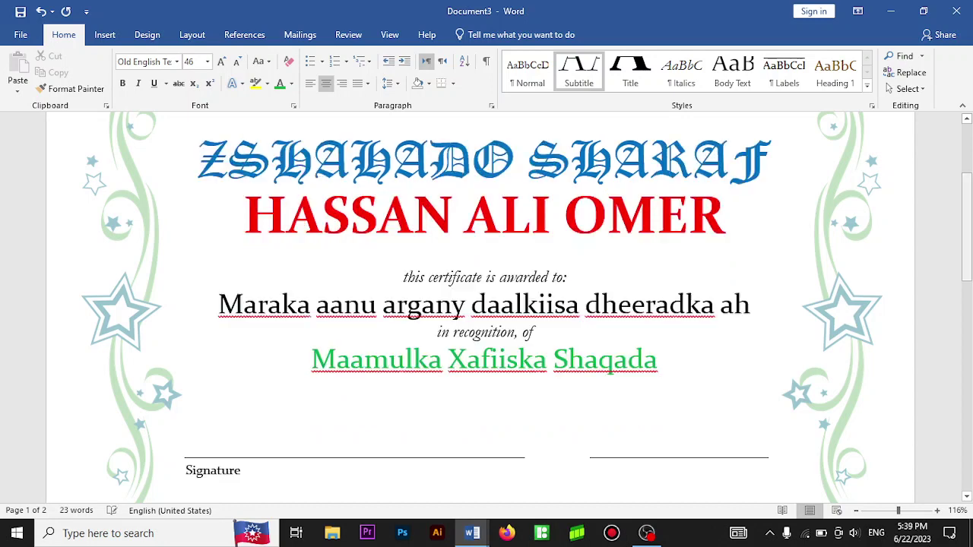
{"action": "key", "text": "BackSpace"}
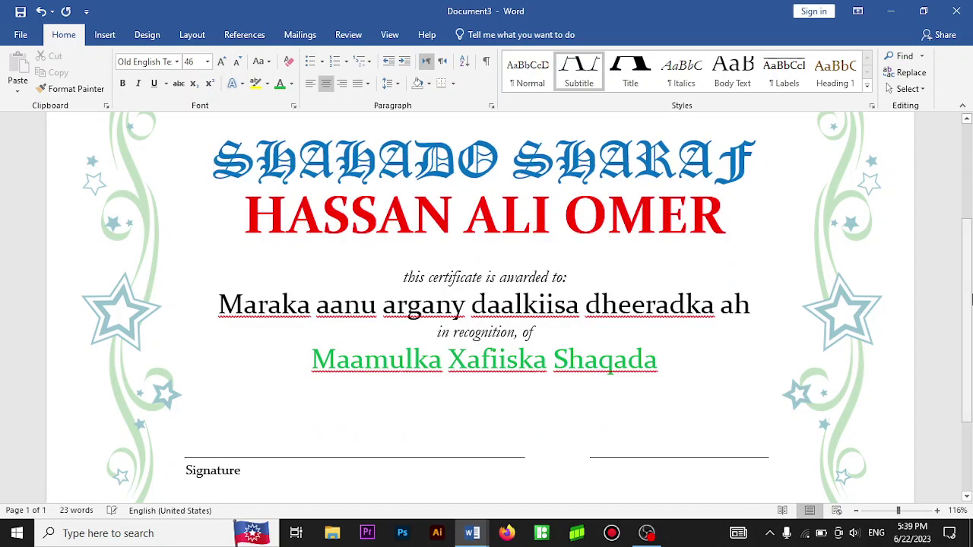
{"action": "scroll", "coordinate": [972, 299], "scroll_direction": "up", "scroll_amount": 4}
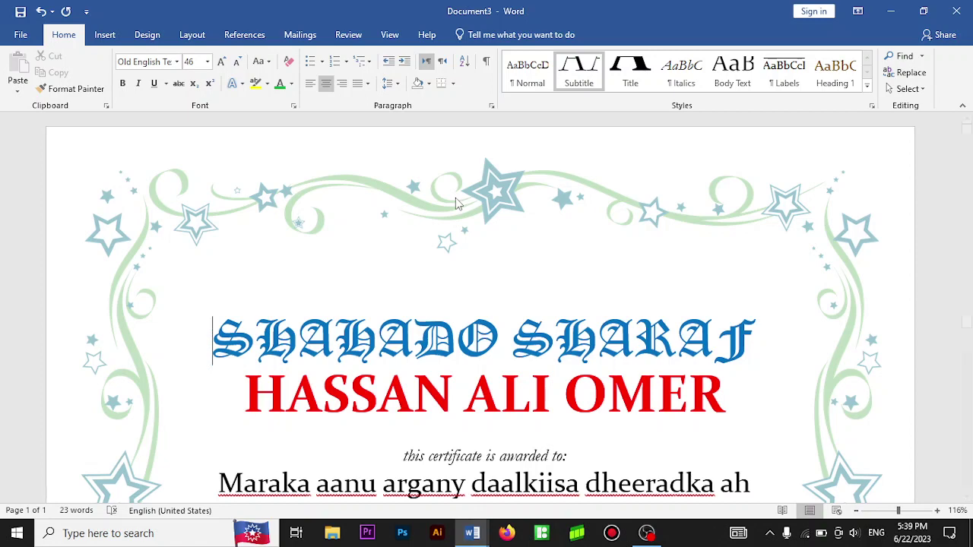
{"action": "key", "text": "Right"}
{"action": "key", "text": "Right"}
{"action": "key", "text": "Right"}
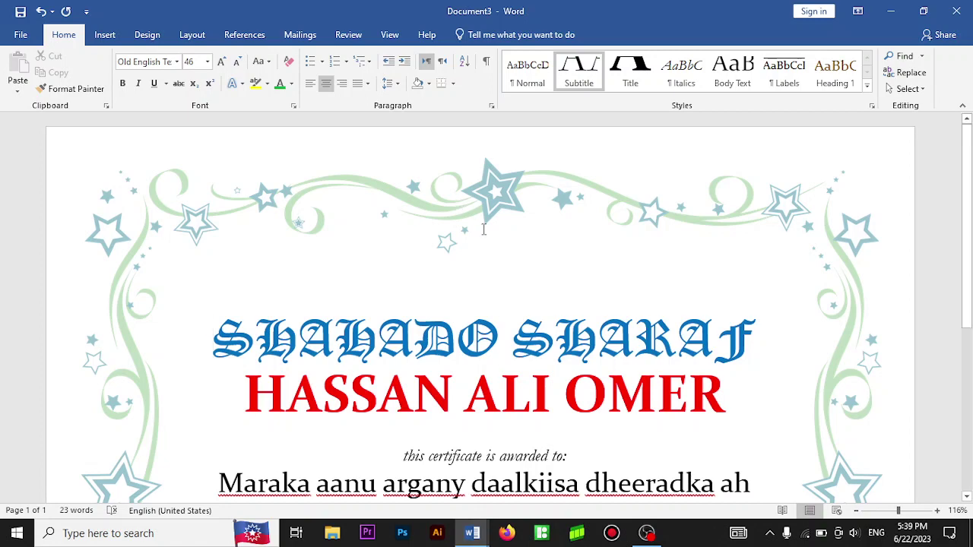
Insert the 'logo maan academy orichinal PNG' picture after the SHAHADO SHARAF title.
{"action": "left_click", "coordinate": [758, 310]}
{"action": "left_click", "coordinate": [105, 34]}
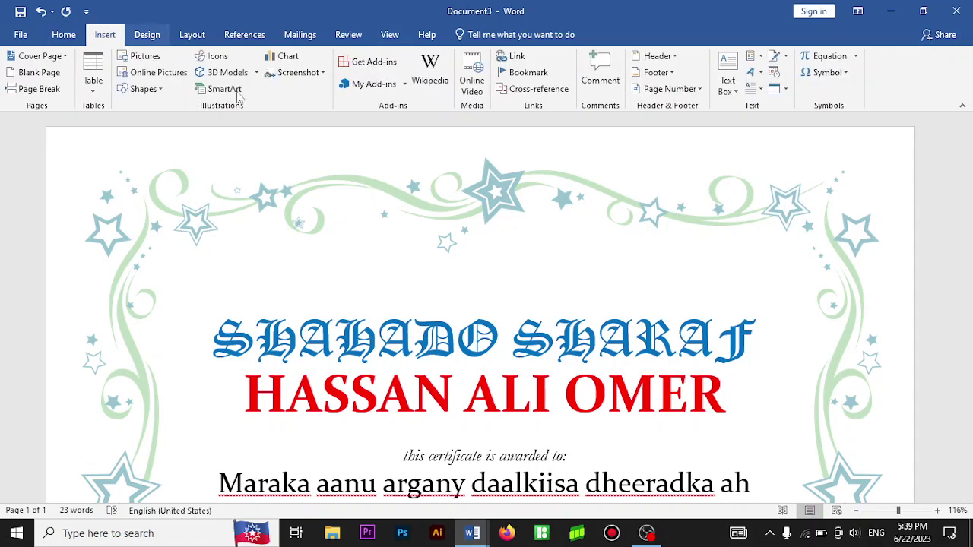
{"action": "left_click", "coordinate": [131, 57]}
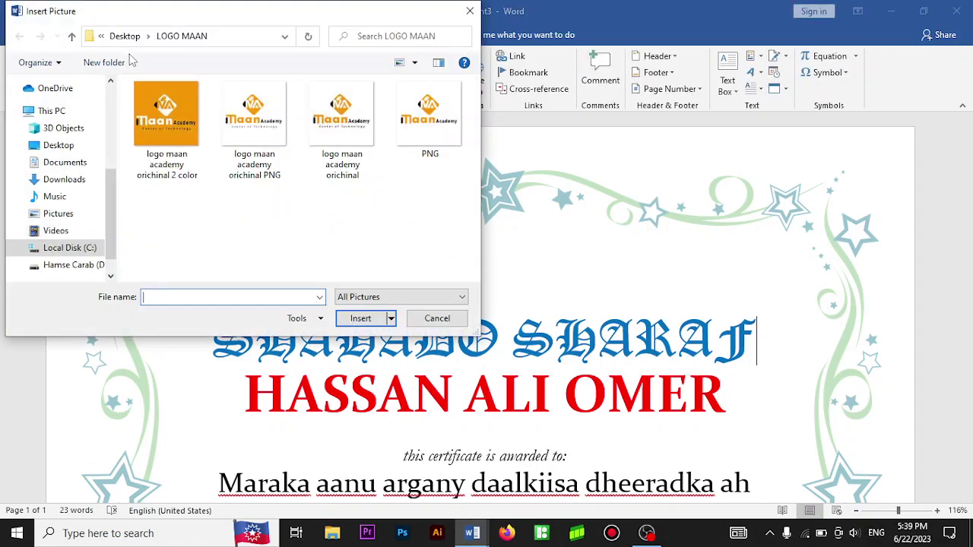
{"action": "left_click", "coordinate": [257, 129]}
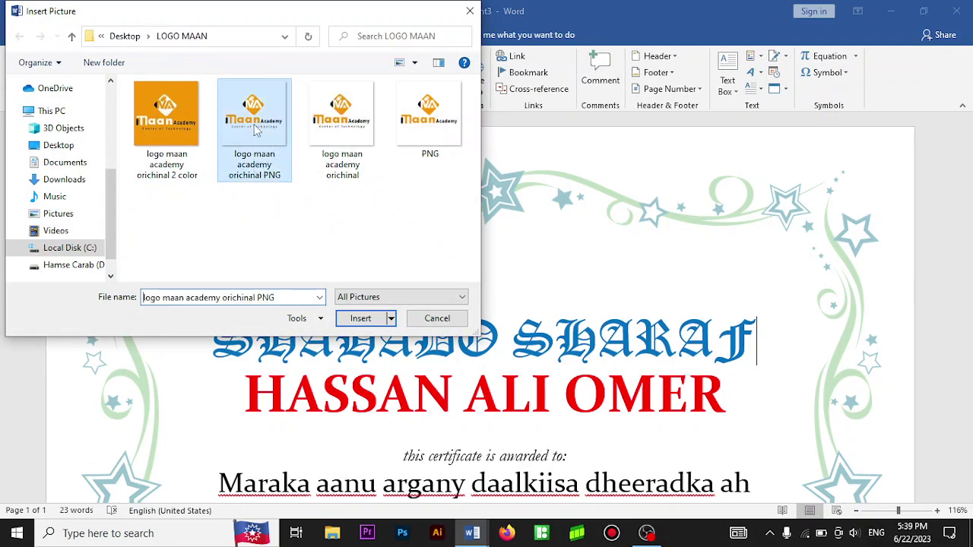
{"action": "left_click", "coordinate": [362, 319]}
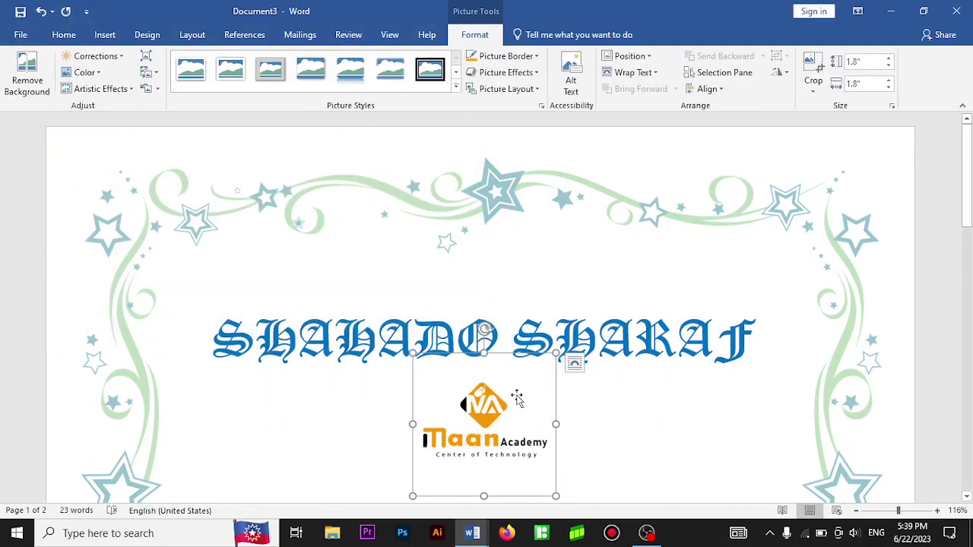
Set the logo's text wrapping to Tight and shrink it to 0.62" square.
{"action": "right_click", "coordinate": [513, 396]}
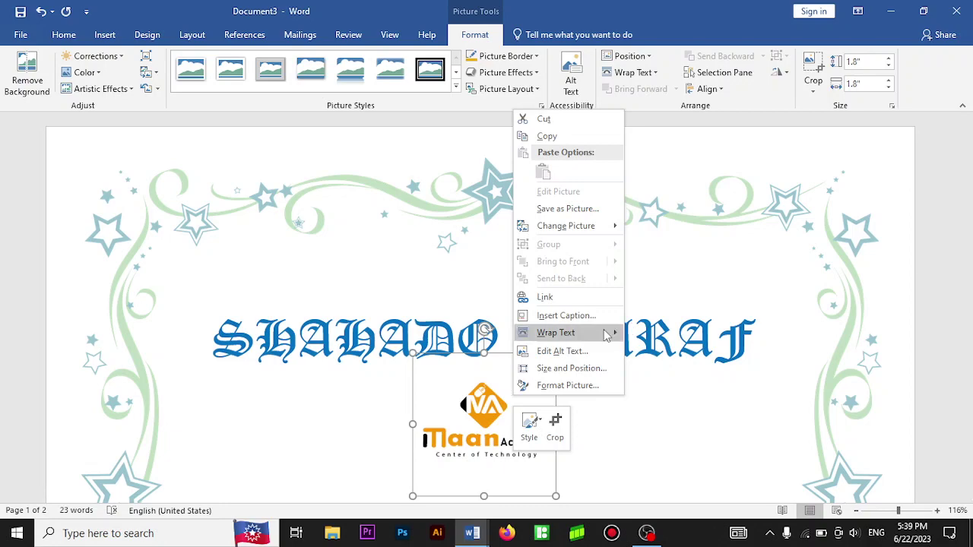
{"action": "mouse_move", "coordinate": [606, 335]}
{"action": "left_click", "coordinate": [647, 350]}
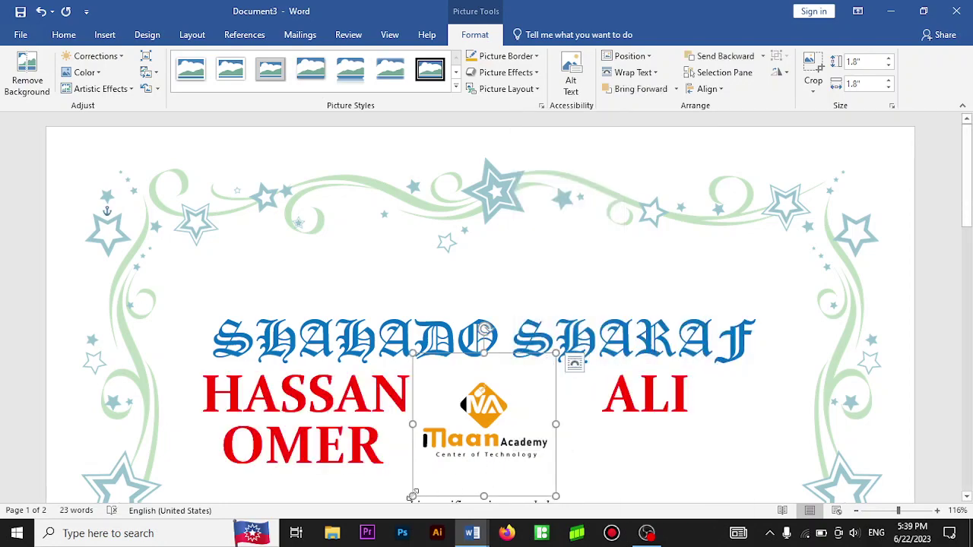
{"action": "left_click_drag", "start_coordinate": [411, 495], "coordinate": [530, 408]}
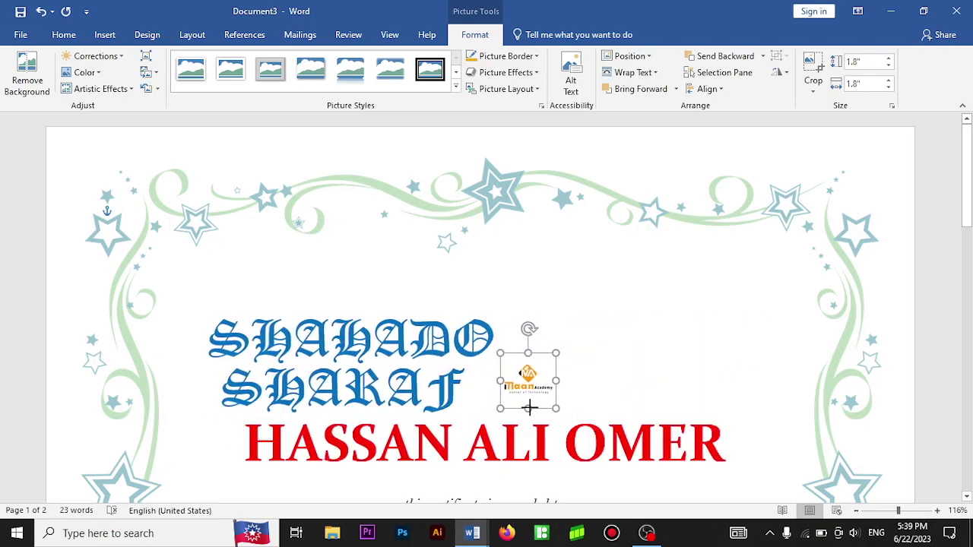
Move the small logo just past the right end of the SHAHADO SHARAF title.
{"action": "mouse_move", "coordinate": [527, 379]}
{"action": "left_mouse_down"}
{"action": "mouse_move", "coordinate": [650, 306]}
{"action": "mouse_move", "coordinate": [772, 291]}
{"action": "mouse_move", "coordinate": [784, 335]}
{"action": "left_mouse_up"}
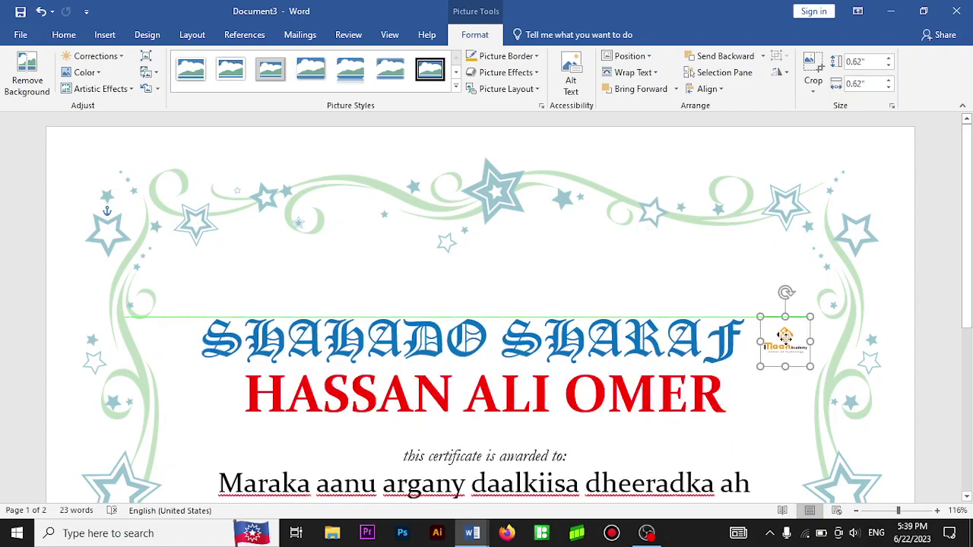
{"action": "left_click_drag", "start_coordinate": [785, 335], "coordinate": [785, 337]}
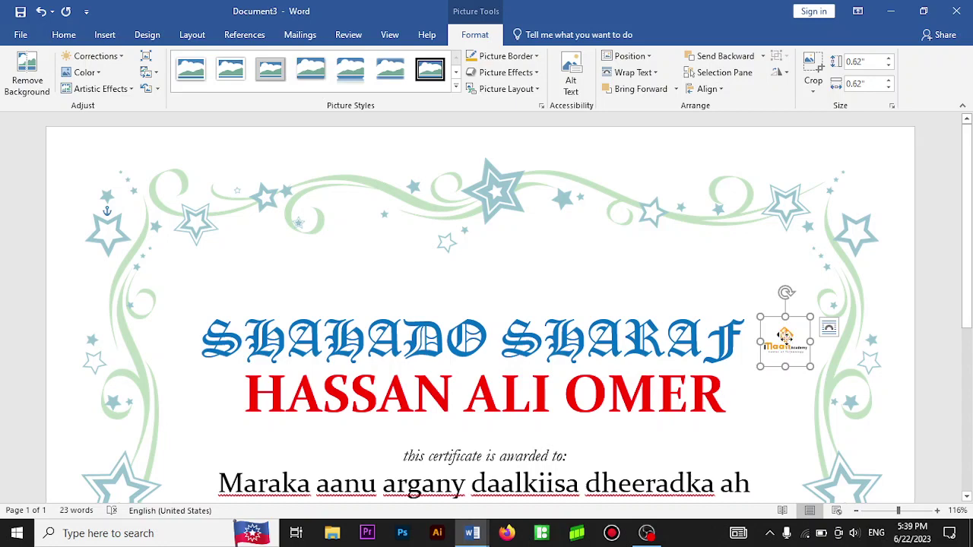
{"action": "mouse_move", "coordinate": [789, 346]}
{"action": "left_mouse_down"}
{"action": "mouse_move", "coordinate": [702, 340]}
{"action": "mouse_move", "coordinate": [825, 335]}
{"action": "mouse_move", "coordinate": [813, 335]}
{"action": "left_mouse_up"}
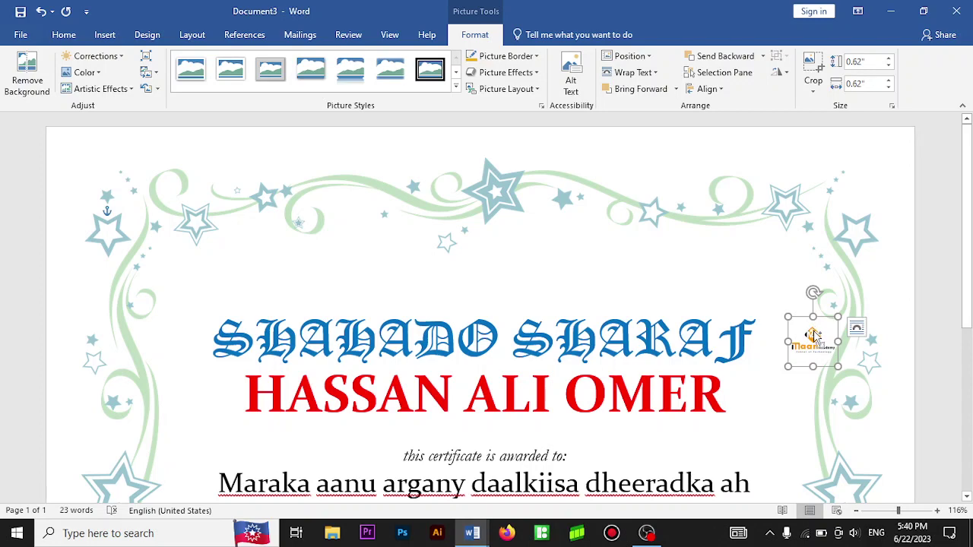
{"action": "left_click_drag", "start_coordinate": [813, 334], "coordinate": [814, 343]}
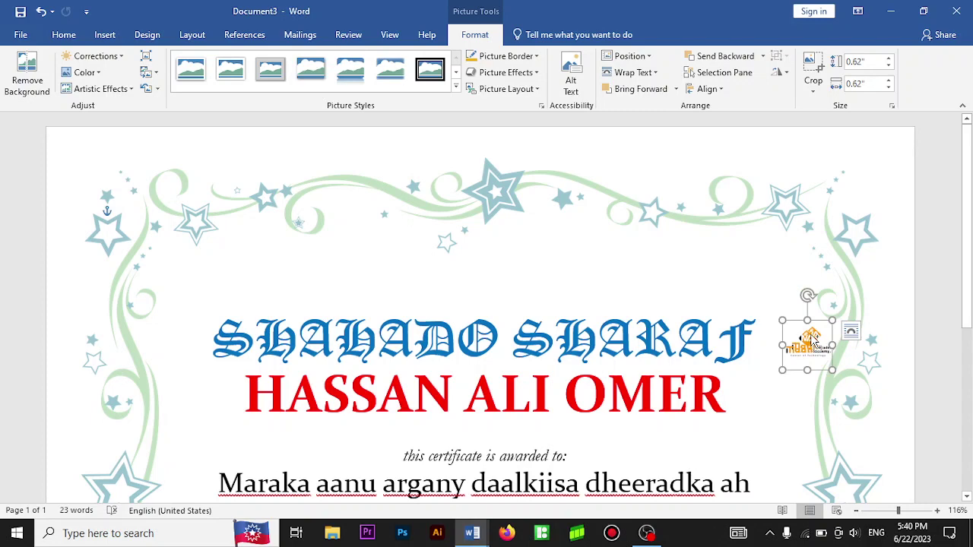
Copy the logo to the left of the title and delete the right-hand logo.
{"action": "key", "text": "ctrl+z"}
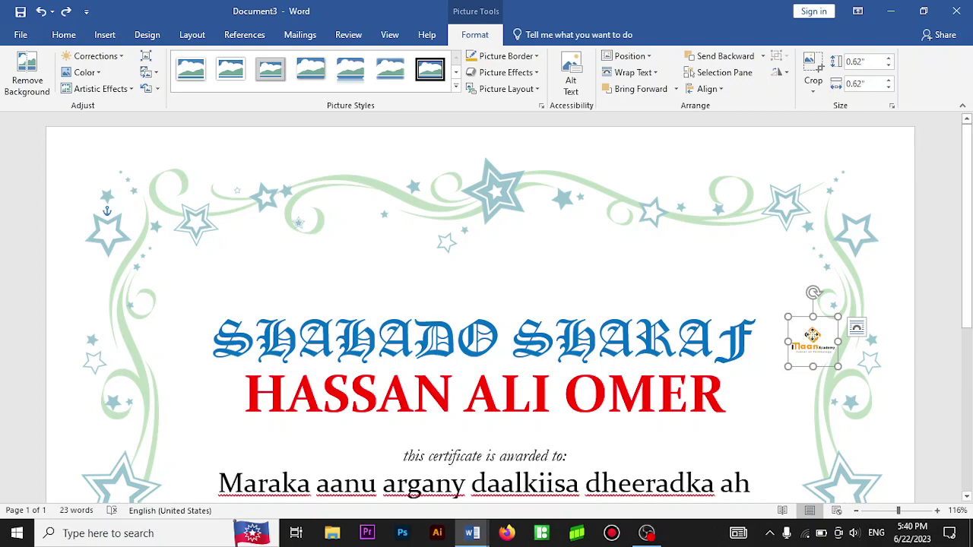
{"action": "mouse_move", "coordinate": [813, 342]}
{"action": "left_mouse_down"}
{"action": "mouse_move", "coordinate": [522, 245]}
{"action": "mouse_move", "coordinate": [165, 333]}
{"action": "left_mouse_up"}
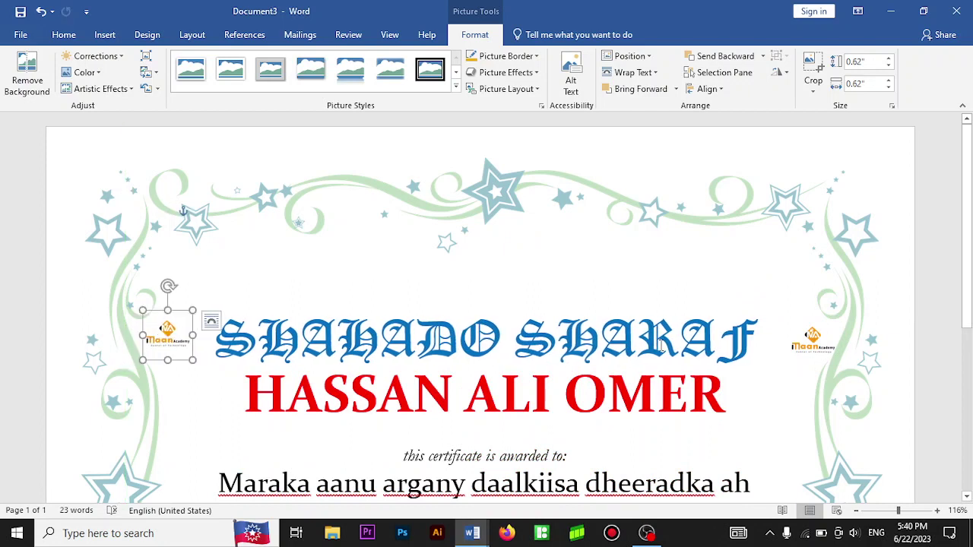
{"action": "mouse_move", "coordinate": [971, 213]}
{"action": "left_mouse_down"}
{"action": "mouse_move", "coordinate": [971, 342]}
{"action": "mouse_move", "coordinate": [965, 260]}
{"action": "mouse_move", "coordinate": [967, 275]}
{"action": "left_mouse_up"}
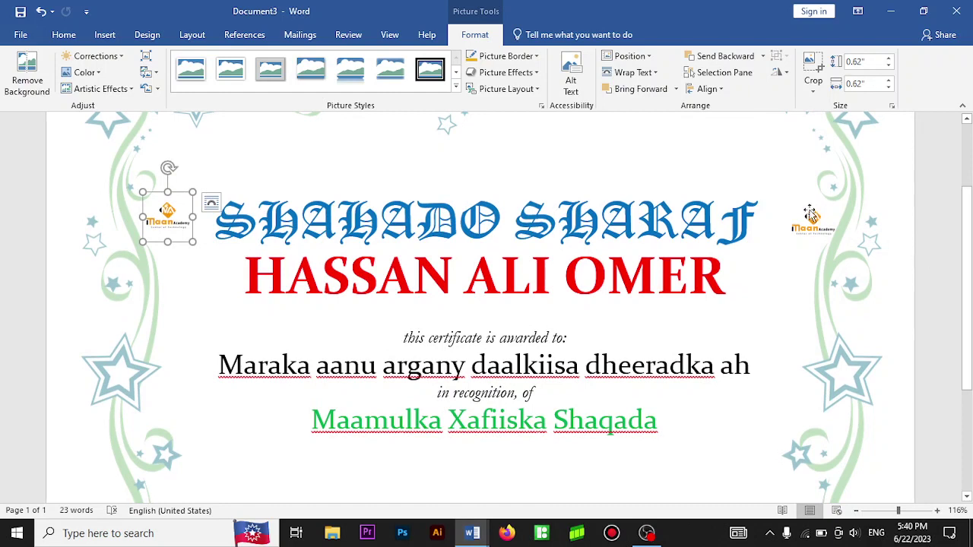
{"action": "left_click", "coordinate": [812, 231]}
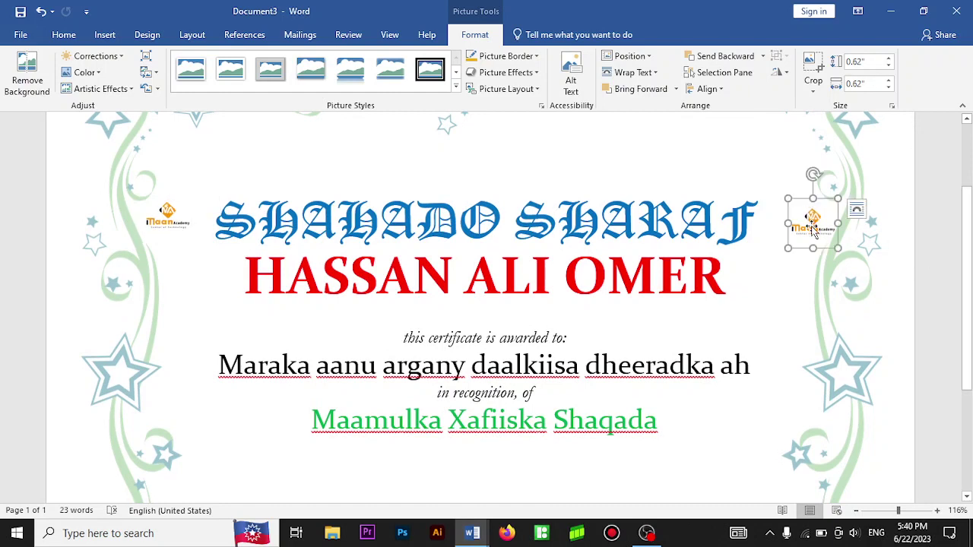
{"action": "key", "text": "Delete"}
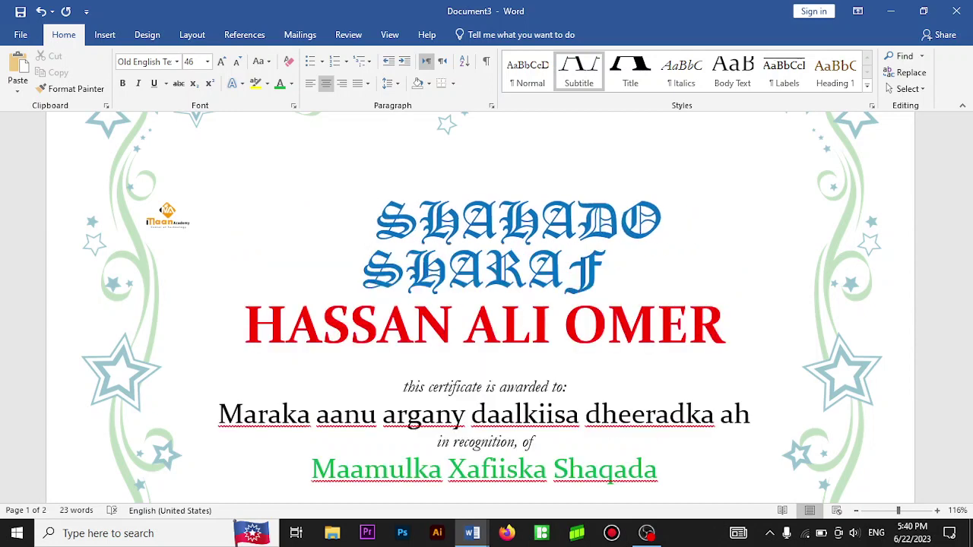
Remove extra spaces so the SHAHADO SHARAF title fits on one line.
{"action": "key", "text": "BackSpace"}
{"action": "key", "text": "BackSpace"}
{"action": "key", "text": "BackSpace"}
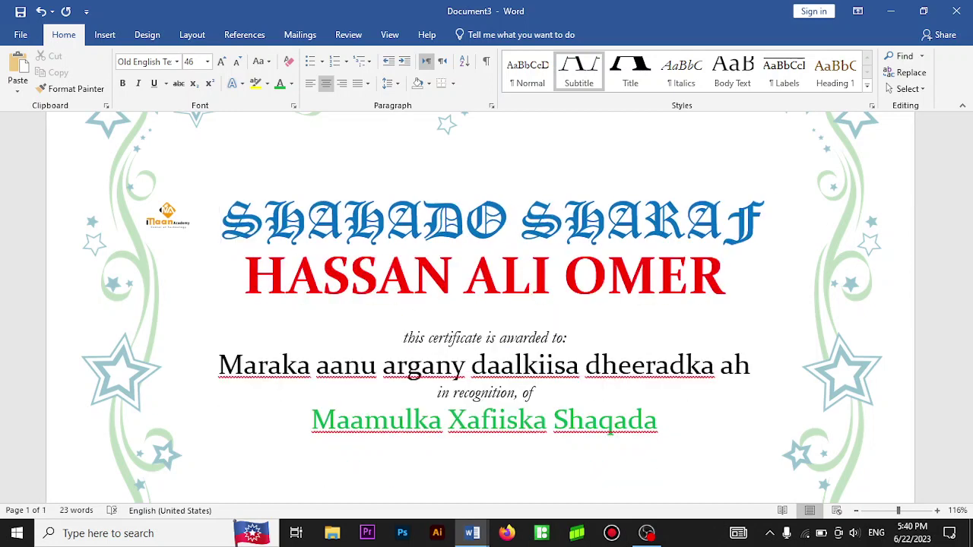
{"action": "key", "text": "Return"}
{"action": "key", "text": "Return"}
{"action": "key", "text": "Return"}
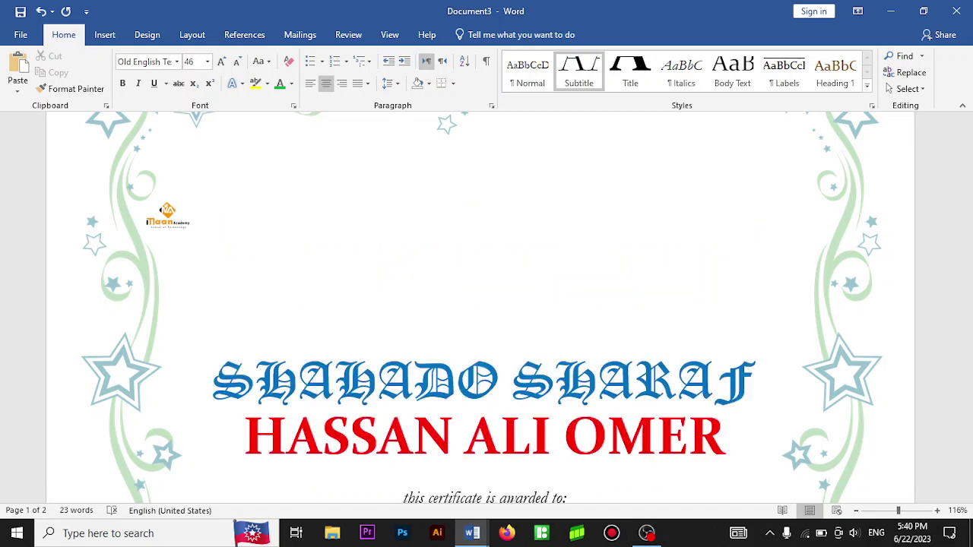
{"action": "left_click_drag", "start_coordinate": [966, 221], "coordinate": [971, 324]}
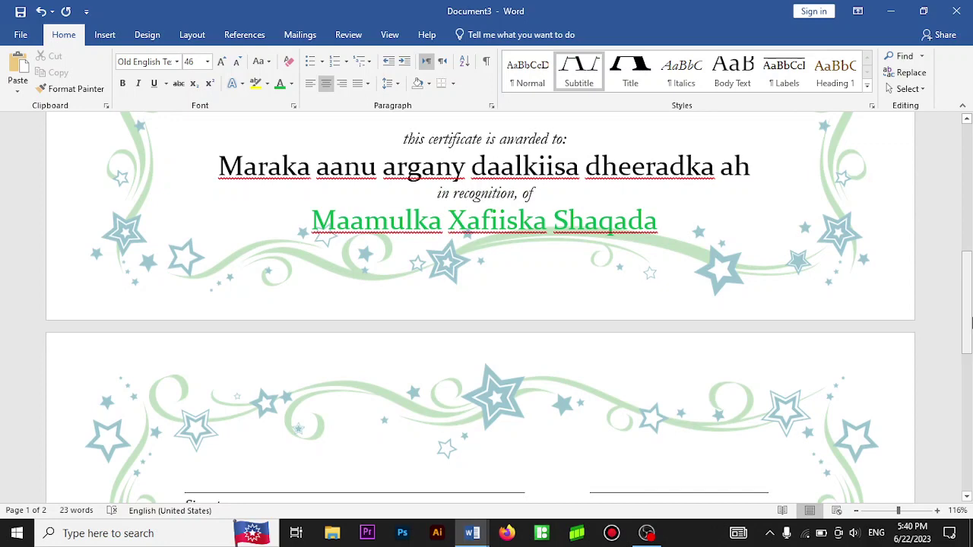
{"action": "key", "text": "ctrl+z"}
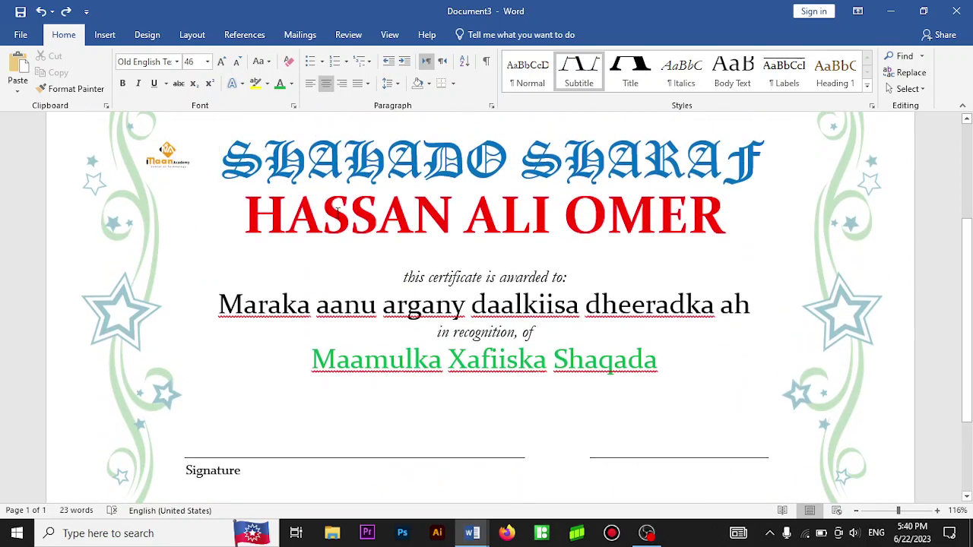
Move the logo from the top-left corner to the right, beside the red name.
{"action": "left_click", "coordinate": [169, 161]}
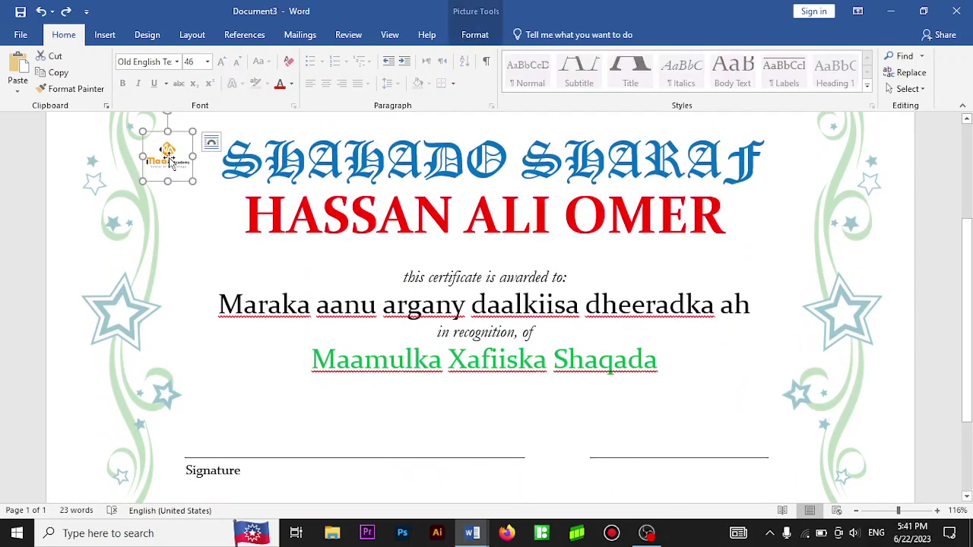
{"action": "mouse_move", "coordinate": [168, 161]}
{"action": "left_mouse_down"}
{"action": "mouse_move", "coordinate": [492, 437]}
{"action": "mouse_move", "coordinate": [488, 402]}
{"action": "left_mouse_up"}
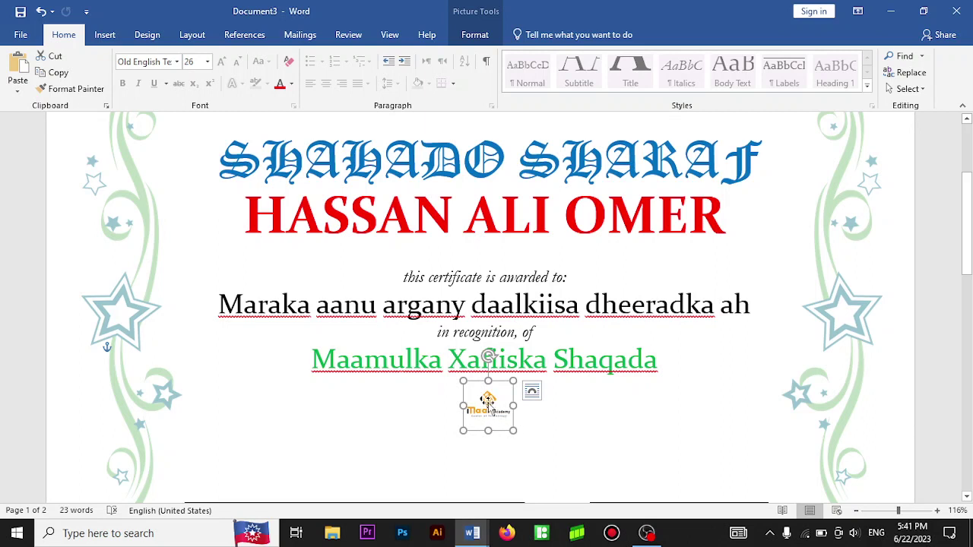
{"action": "left_click_drag", "start_coordinate": [484, 402], "coordinate": [804, 340]}
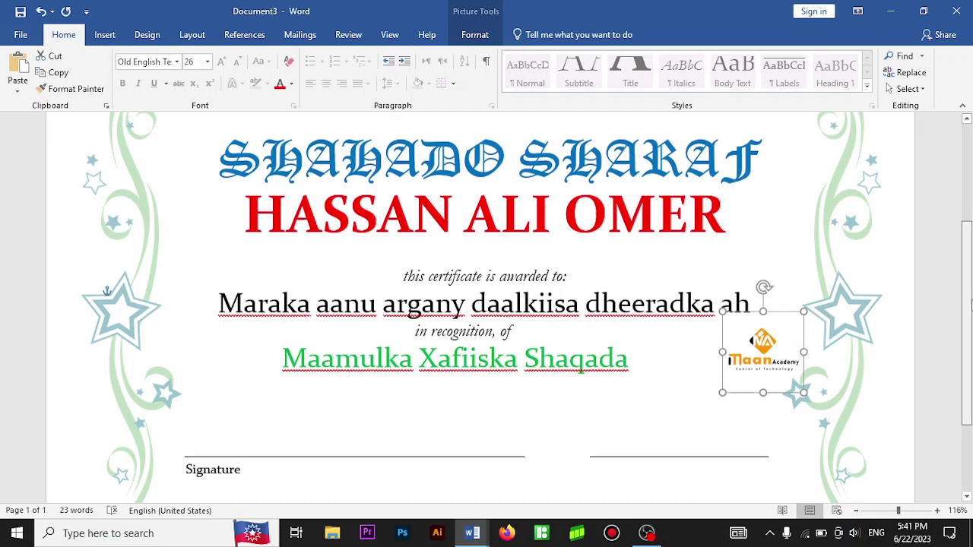
{"action": "mouse_move", "coordinate": [968, 301]}
{"action": "left_mouse_down"}
{"action": "mouse_move", "coordinate": [969, 368]}
{"action": "mouse_move", "coordinate": [971, 225]}
{"action": "mouse_move", "coordinate": [972, 318]}
{"action": "left_mouse_up"}
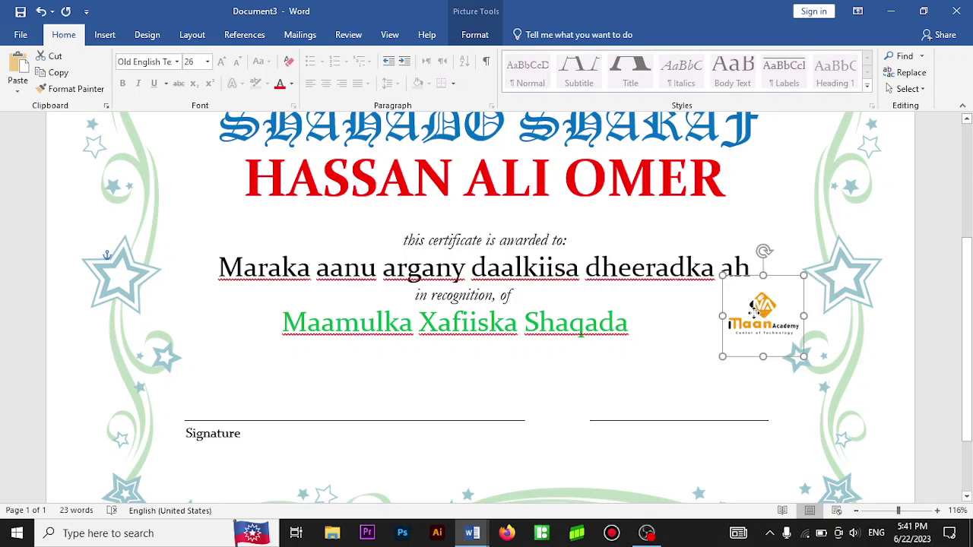
{"action": "mouse_move", "coordinate": [750, 312]}
{"action": "left_mouse_down"}
{"action": "mouse_move", "coordinate": [718, 320]}
{"action": "mouse_move", "coordinate": [700, 263]}
{"action": "left_mouse_up"}
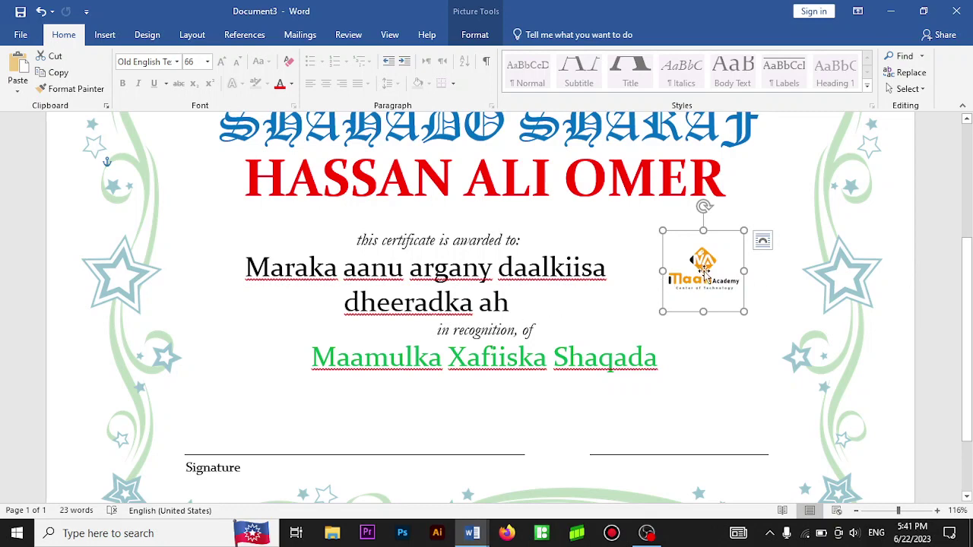
{"action": "mouse_move", "coordinate": [703, 274]}
{"action": "left_mouse_down"}
{"action": "mouse_move", "coordinate": [800, 182]}
{"action": "mouse_move", "coordinate": [778, 219]}
{"action": "left_mouse_up"}
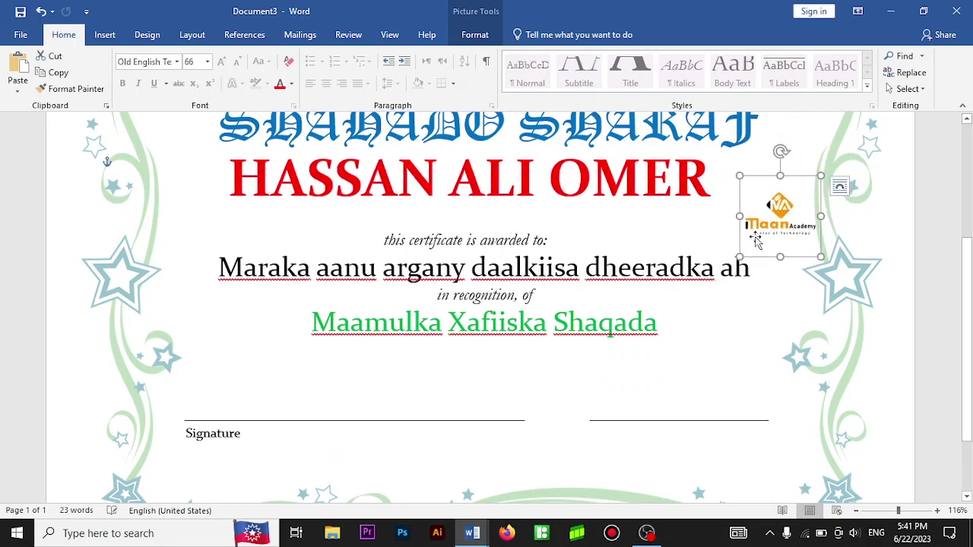
Resize the logo beside the heading, then move it to the top centre above SHAHADO SHARAF.
{"action": "left_click_drag", "start_coordinate": [741, 254], "coordinate": [788, 205]}
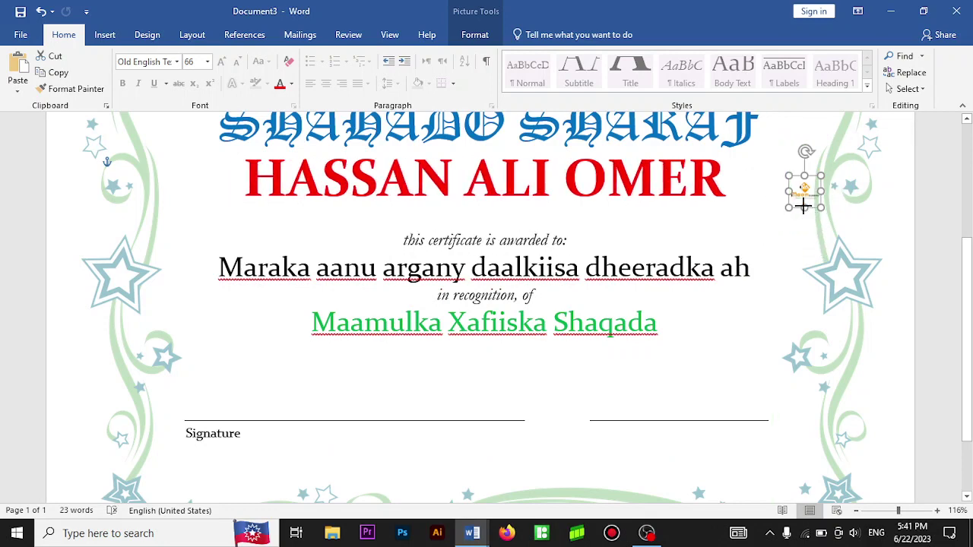
{"action": "scroll", "coordinate": [805, 190], "scroll_direction": "up", "scroll_amount": 3}
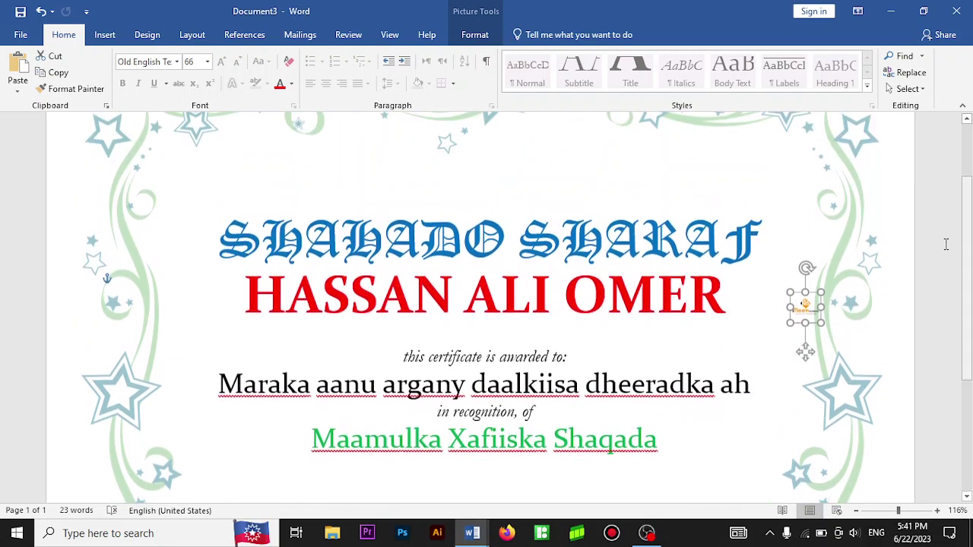
{"action": "left_click_drag", "start_coordinate": [805, 307], "coordinate": [801, 243]}
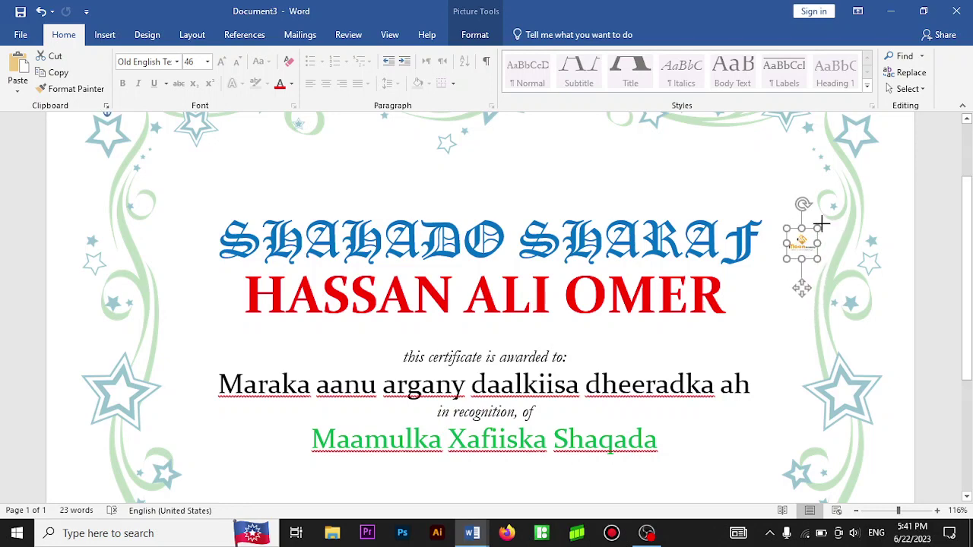
{"action": "left_click_drag", "start_coordinate": [819, 228], "coordinate": [902, 198]}
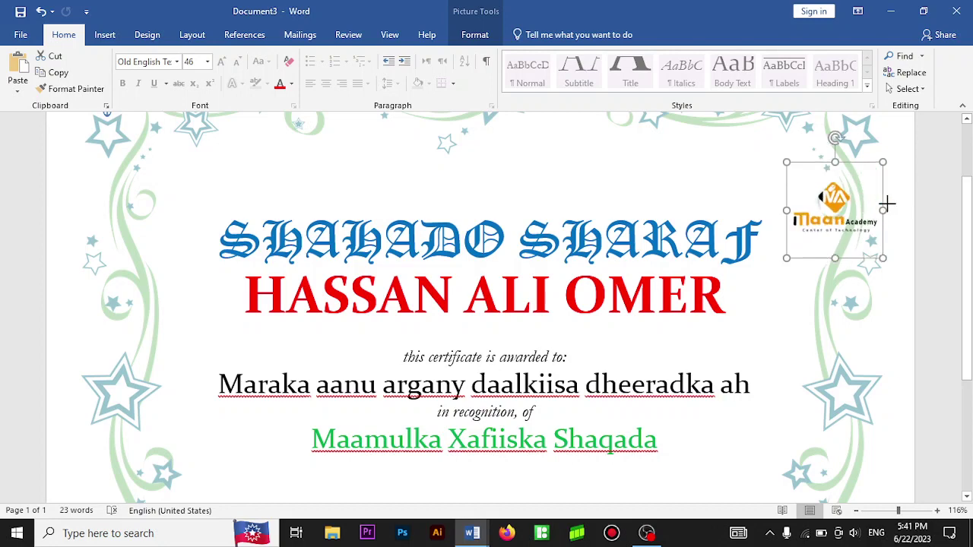
{"action": "left_click_drag", "start_coordinate": [842, 184], "coordinate": [834, 214]}
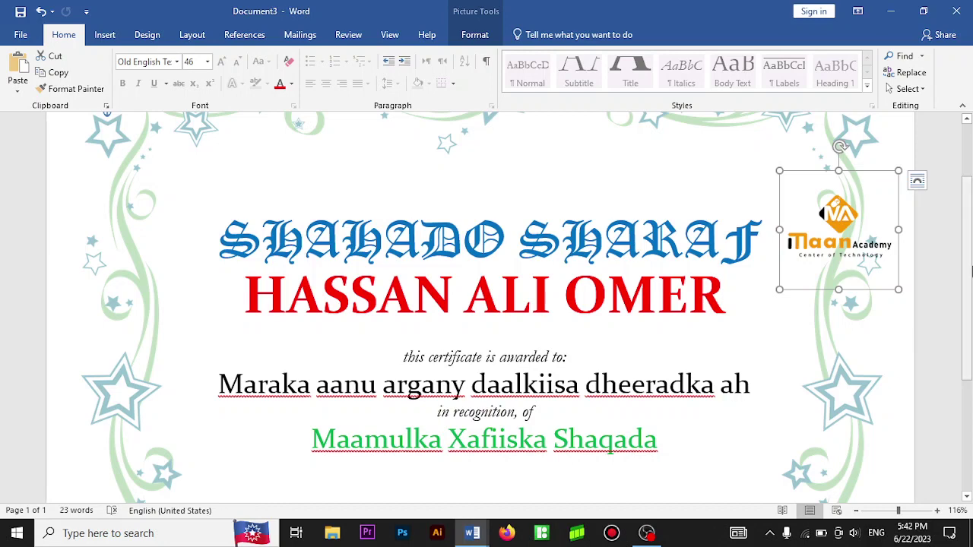
{"action": "scroll", "coordinate": [912, 251], "scroll_direction": "up", "scroll_amount": 1}
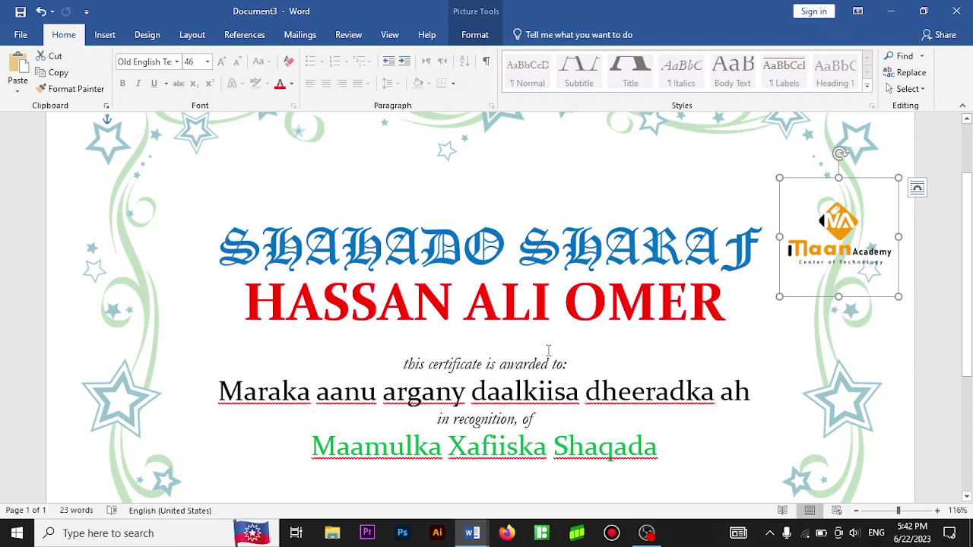
{"action": "mouse_move", "coordinate": [842, 228]}
{"action": "left_mouse_down"}
{"action": "mouse_move", "coordinate": [481, 282]}
{"action": "mouse_move", "coordinate": [477, 175]}
{"action": "left_mouse_up"}
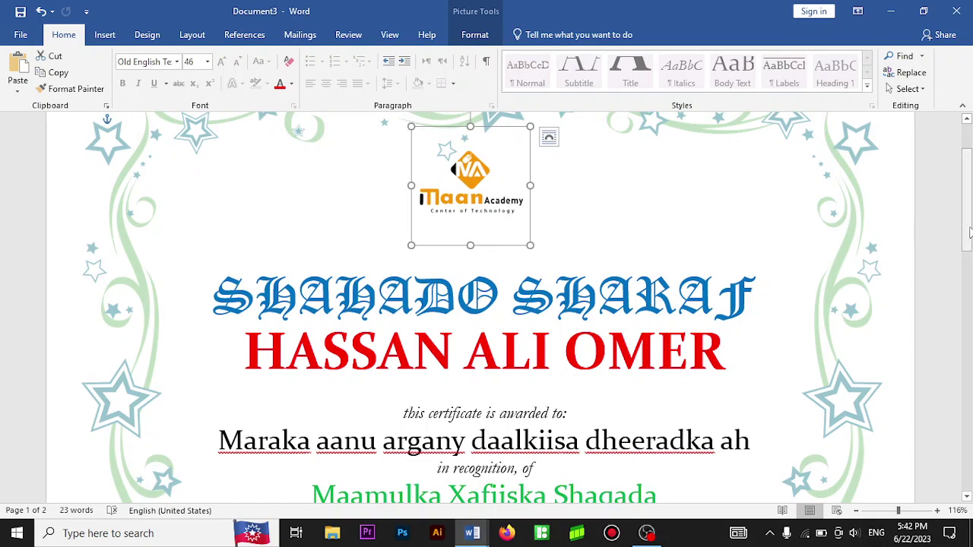
Enlarge the centred logo above the blue title using its top-right corner handle, then deselect it.
{"action": "mouse_move", "coordinate": [969, 232]}
{"action": "left_mouse_down"}
{"action": "mouse_move", "coordinate": [969, 287]}
{"action": "mouse_move", "coordinate": [968, 196]}
{"action": "left_mouse_up"}
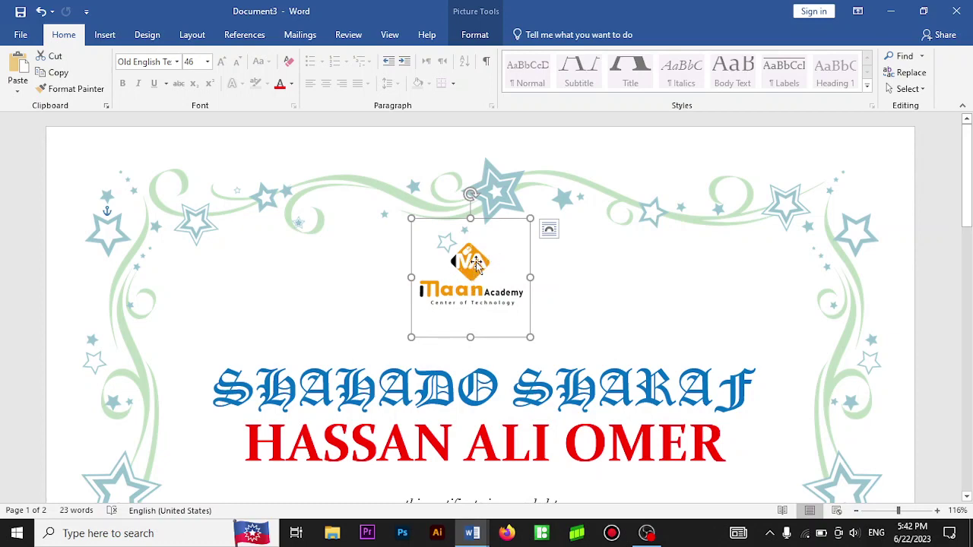
{"action": "left_click_drag", "start_coordinate": [530, 218], "coordinate": [607, 168]}
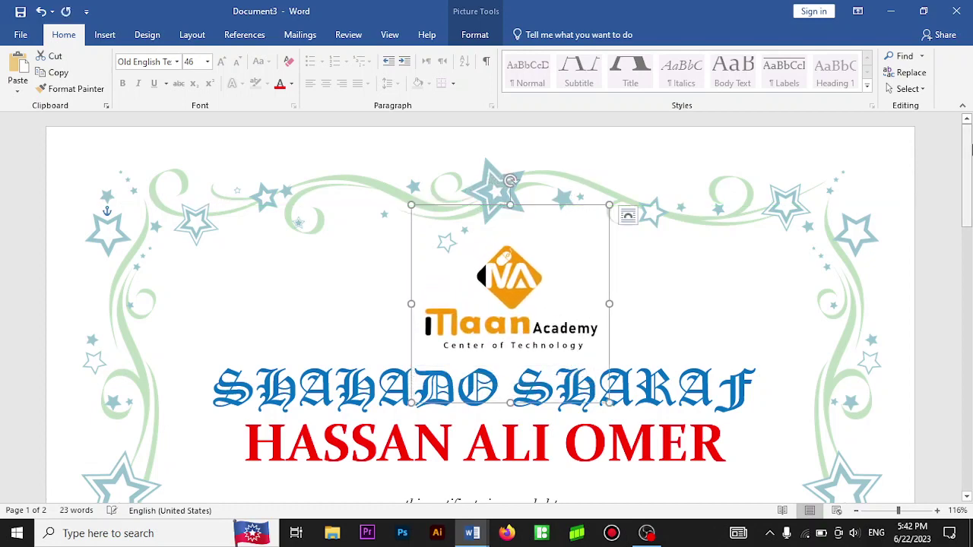
{"action": "mouse_move", "coordinate": [970, 150]}
{"action": "left_mouse_down"}
{"action": "mouse_move", "coordinate": [970, 265]}
{"action": "mouse_move", "coordinate": [970, 199]}
{"action": "left_mouse_up"}
{"action": "left_click_drag", "start_coordinate": [897, 511], "coordinate": [893, 516]}
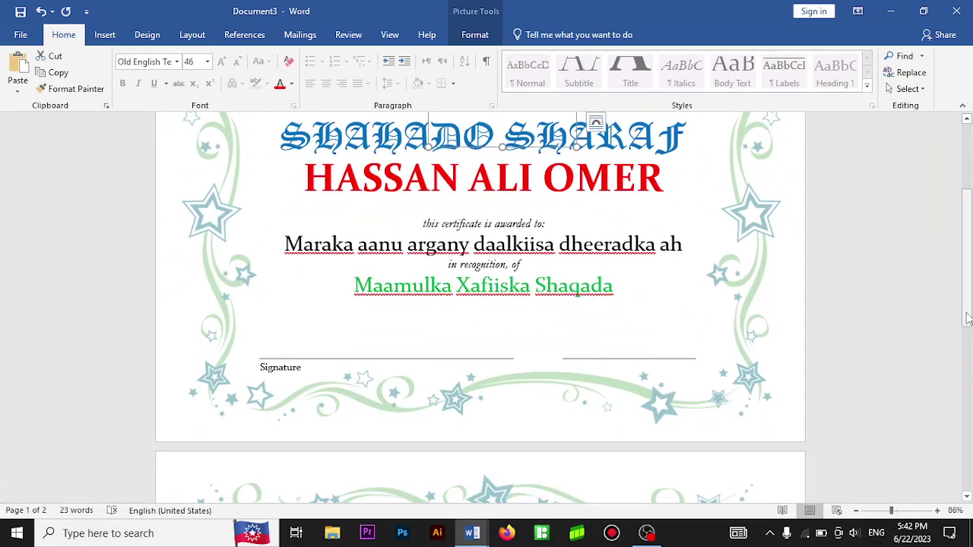
{"action": "scroll", "coordinate": [770, 234], "scroll_direction": "up", "scroll_amount": 5}
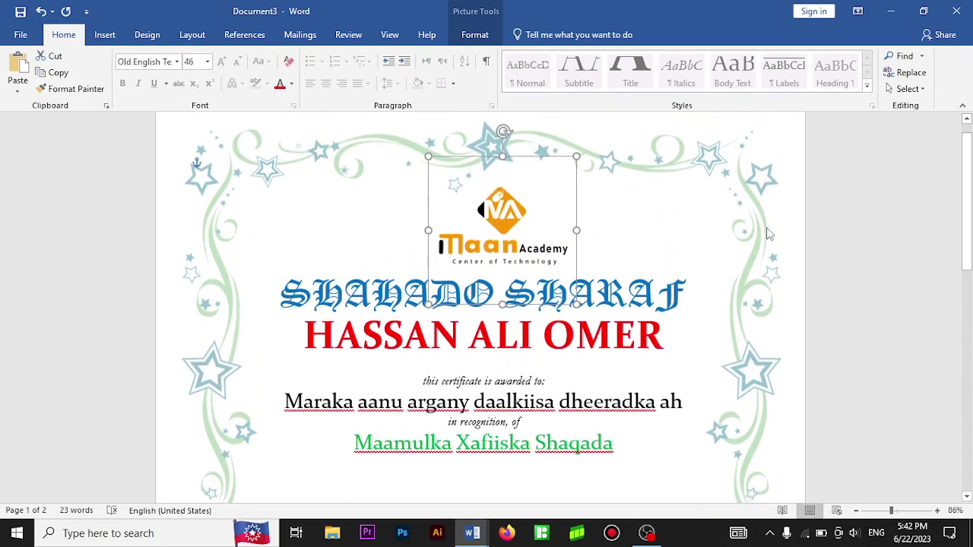
{"action": "left_click", "coordinate": [713, 262]}
{"action": "left_click_drag", "start_coordinate": [968, 220], "coordinate": [970, 229]}
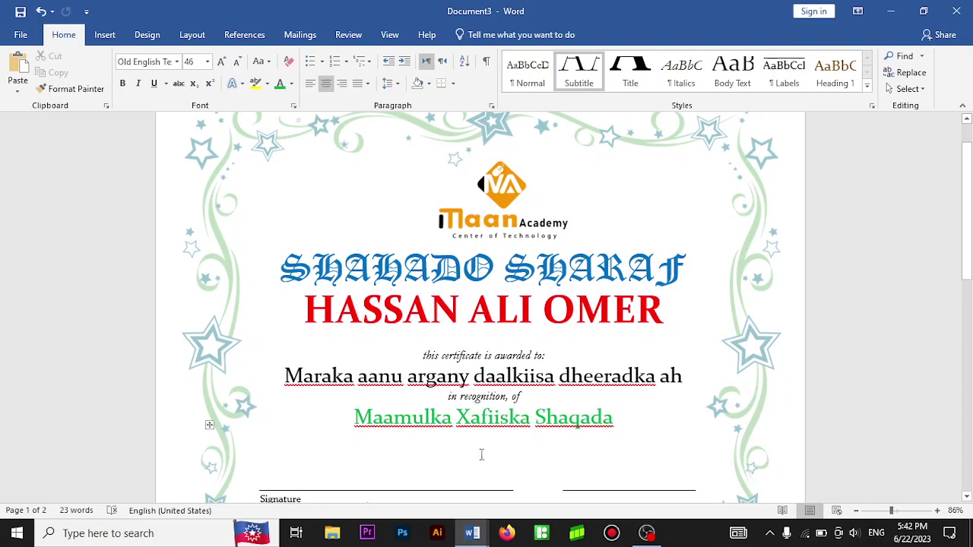
{"action": "mouse_move", "coordinate": [970, 183]}
{"action": "left_mouse_down"}
{"action": "mouse_move", "coordinate": [970, 191]}
{"action": "mouse_move", "coordinate": [970, 165]}
{"action": "left_mouse_up"}
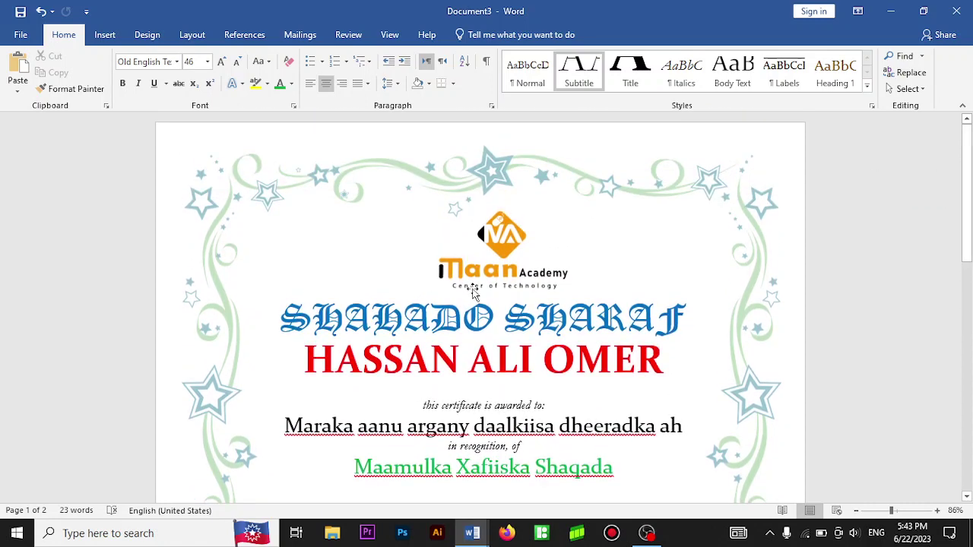
Set the logo's text wrapping to Tight and shrink it slightly above the blue title.
{"action": "right_click", "coordinate": [505, 231]}
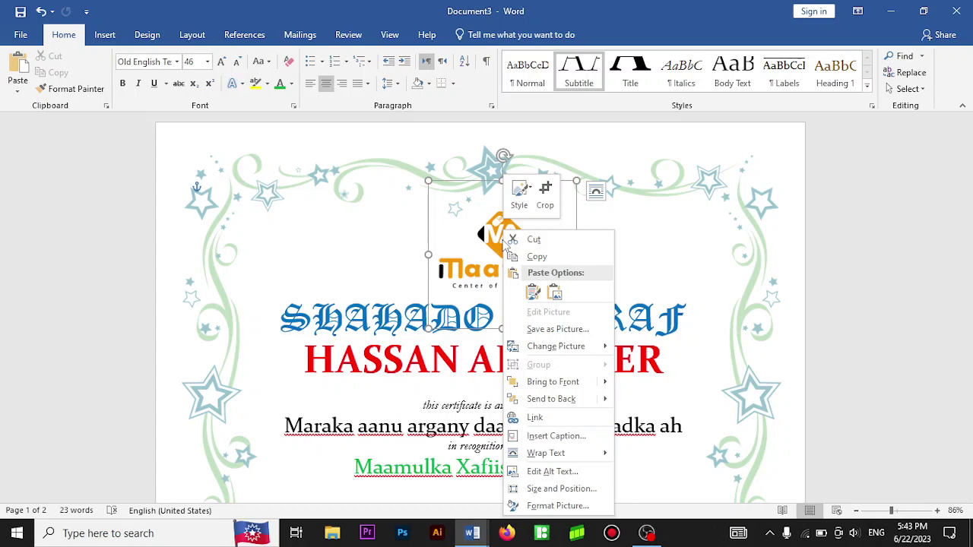
{"action": "mouse_move", "coordinate": [572, 453]}
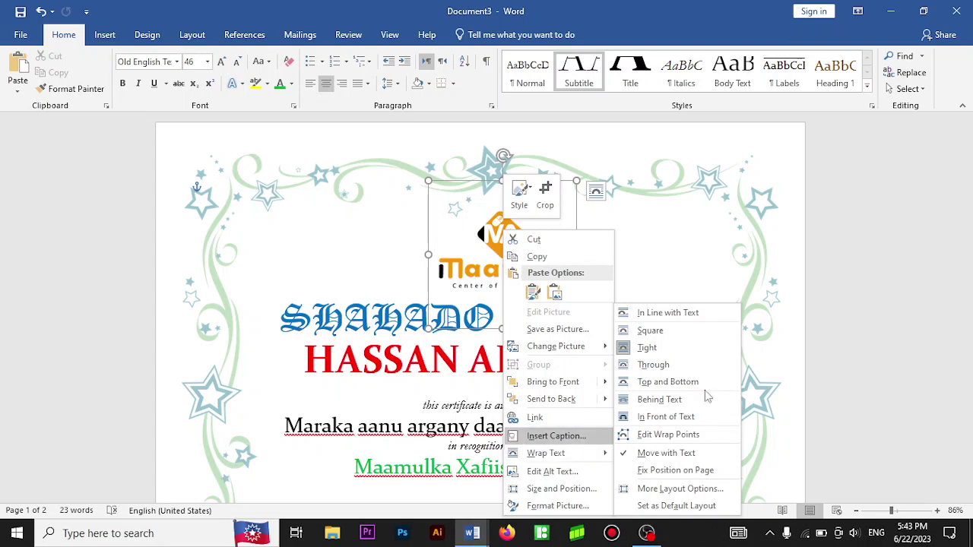
{"action": "key", "text": "Escape"}
{"action": "key", "text": "Escape"}
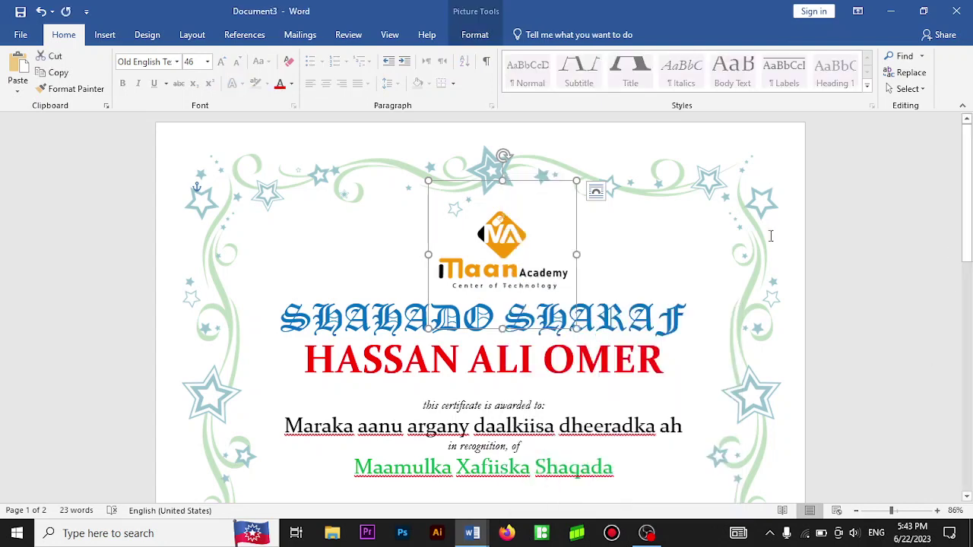
{"action": "left_click", "coordinate": [638, 231]}
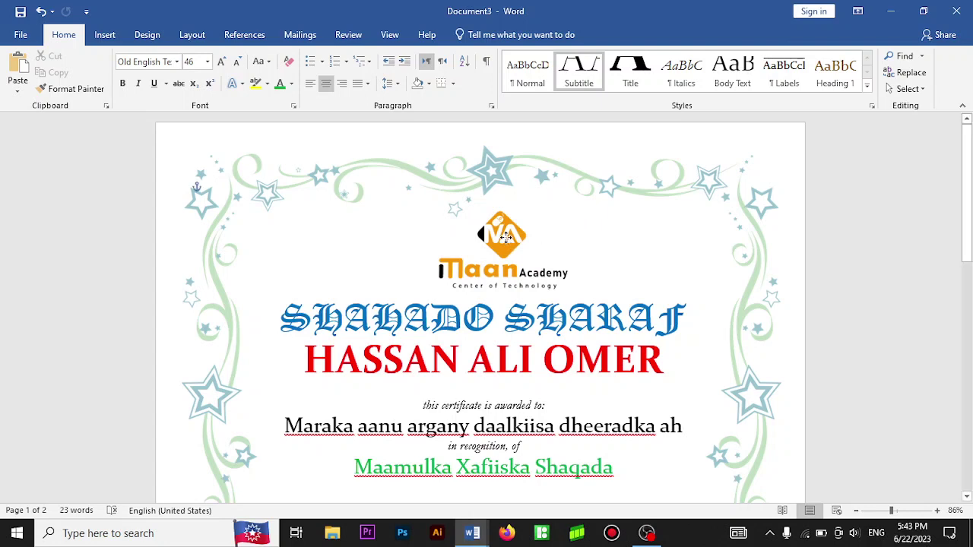
{"action": "right_click", "coordinate": [507, 233]}
{"action": "mouse_move", "coordinate": [605, 454]}
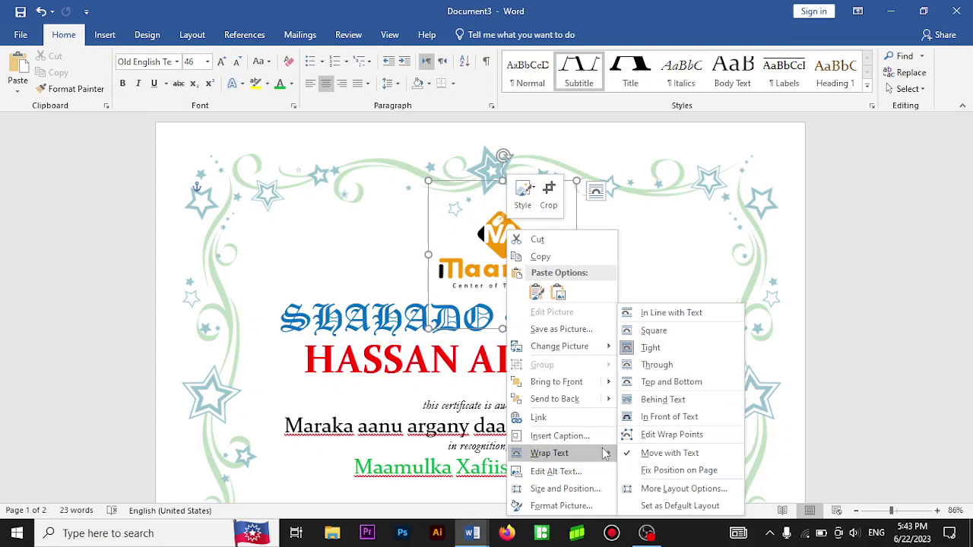
{"action": "left_click", "coordinate": [654, 348]}
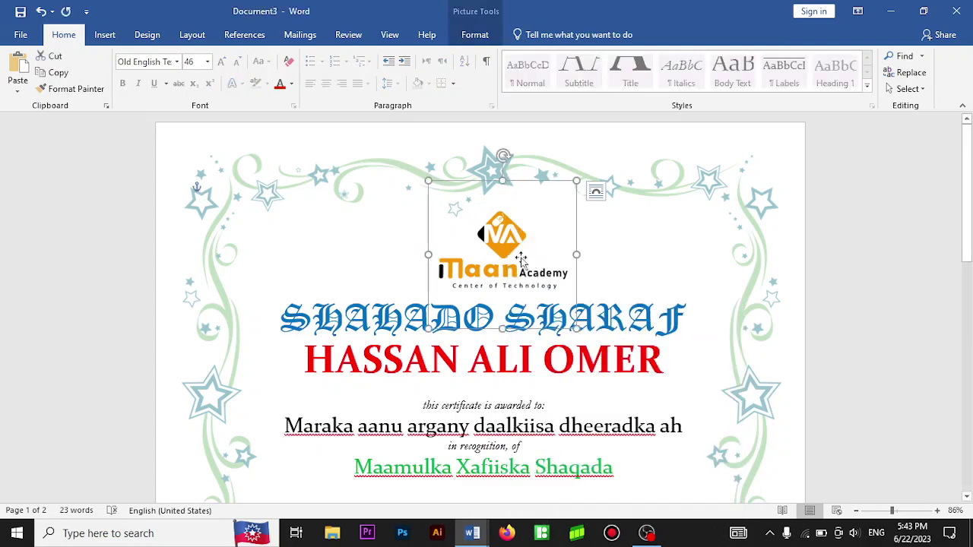
{"action": "left_click_drag", "start_coordinate": [427, 327], "coordinate": [433, 317]}
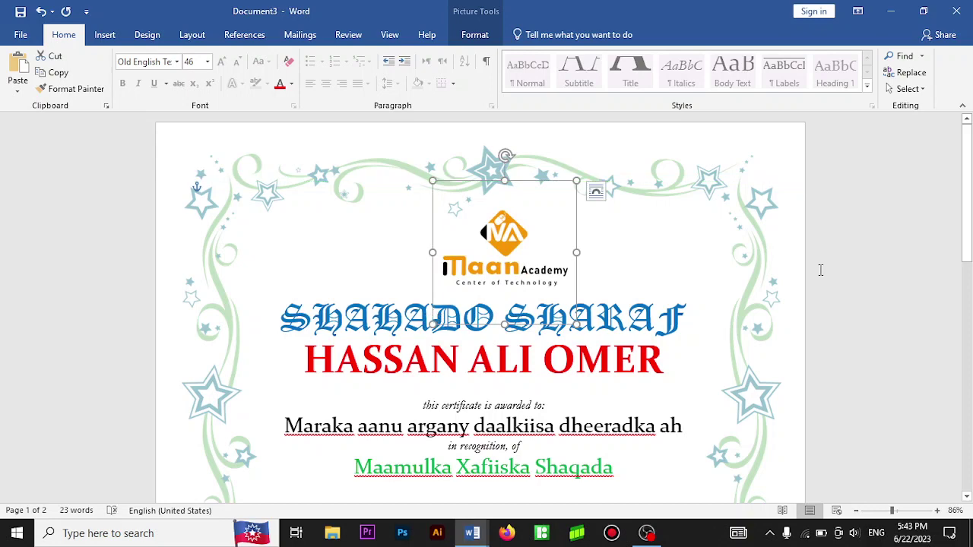
{"action": "mouse_move", "coordinate": [966, 228]}
{"action": "left_mouse_down"}
{"action": "mouse_move", "coordinate": [971, 313]}
{"action": "mouse_move", "coordinate": [970, 253]}
{"action": "left_mouse_up"}
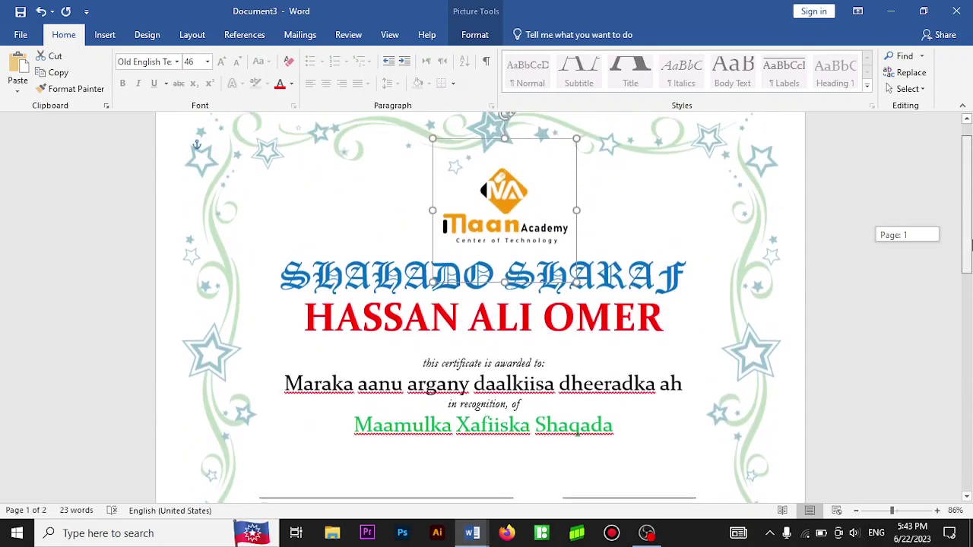